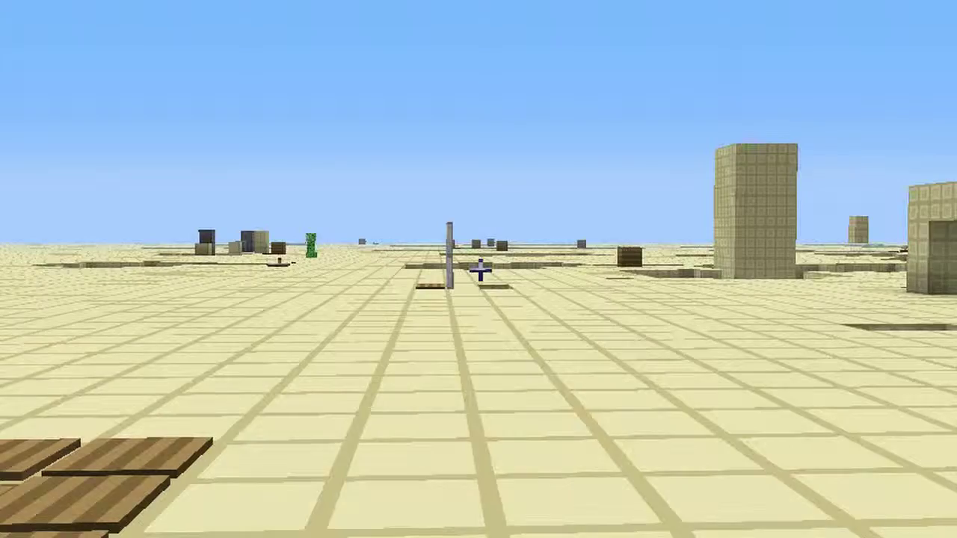
# Walk forward across the sandstone superflat world toward the pillar.
pyautogui.press('w')
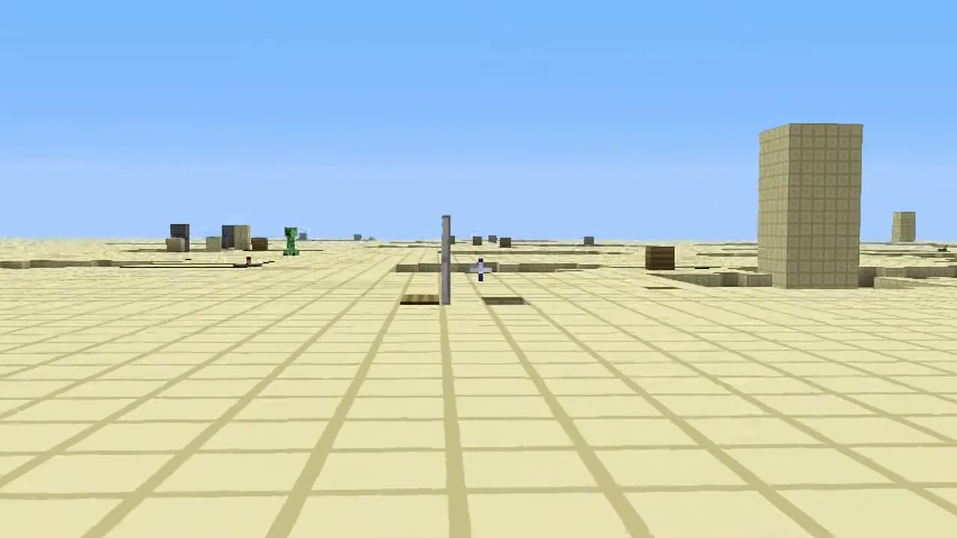
pyautogui.press('w')
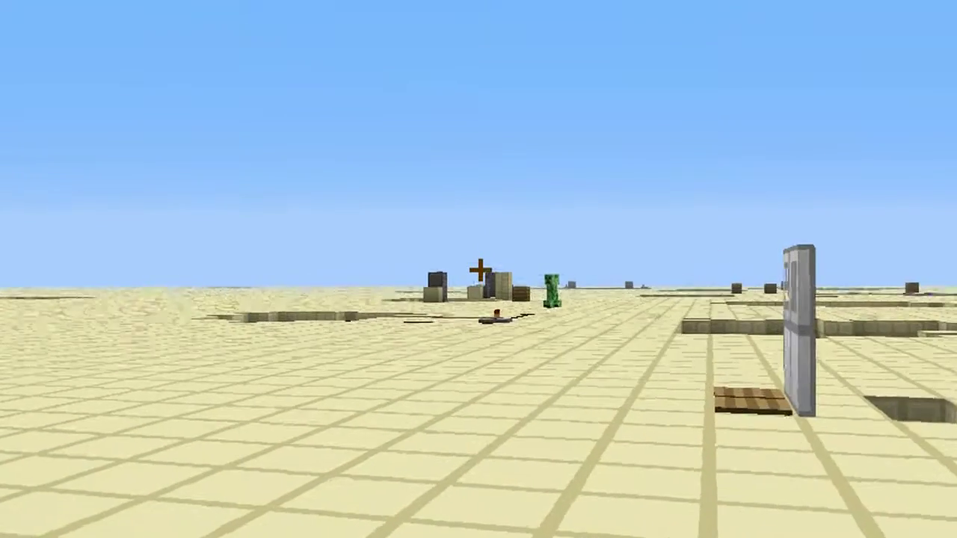
pyautogui.press('w')
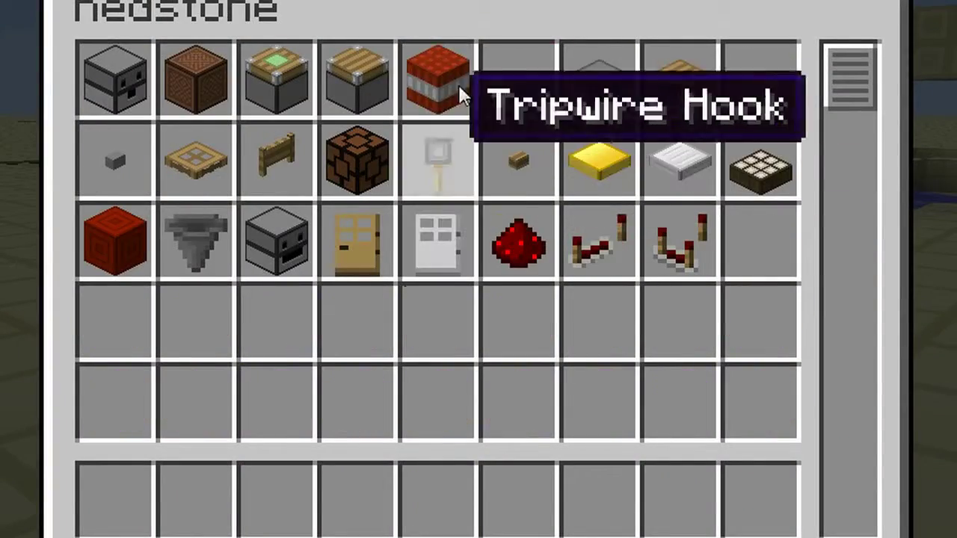
# Put TNT and a stone button in the hotbar, discarding a trial lever.
pyautogui.click(196, 497)
pyautogui.click(519, 80)
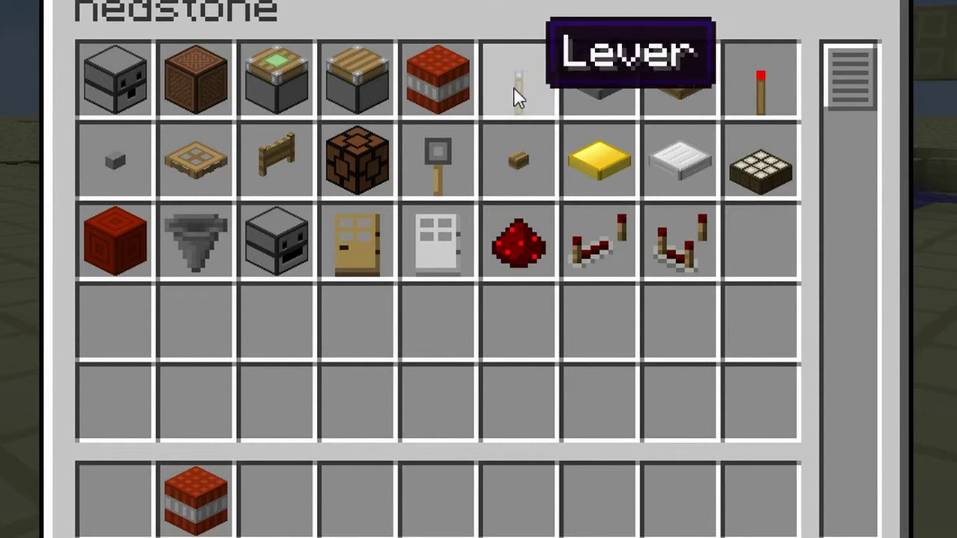
pyautogui.click(278, 511)
pyautogui.click(278, 497)
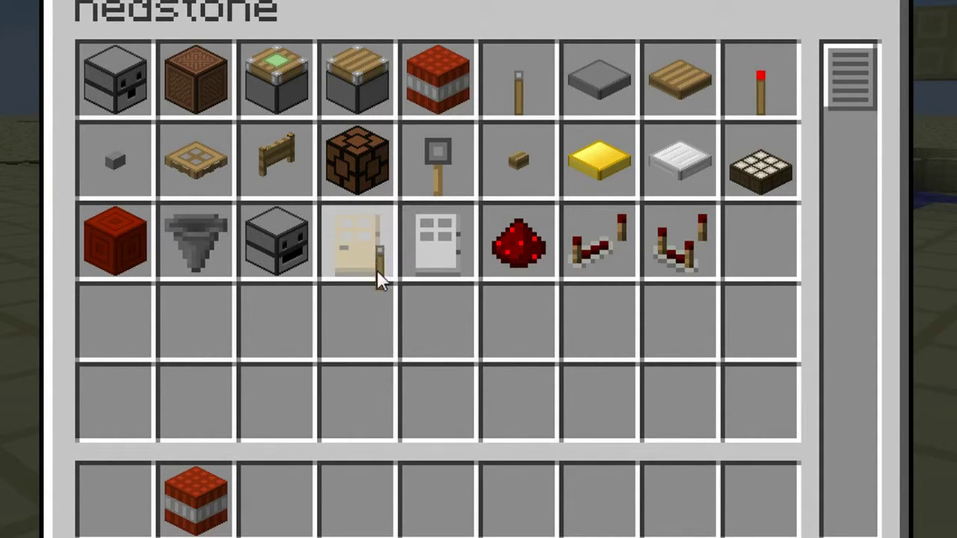
pyautogui.click(519, 161)
pyautogui.click(278, 498)
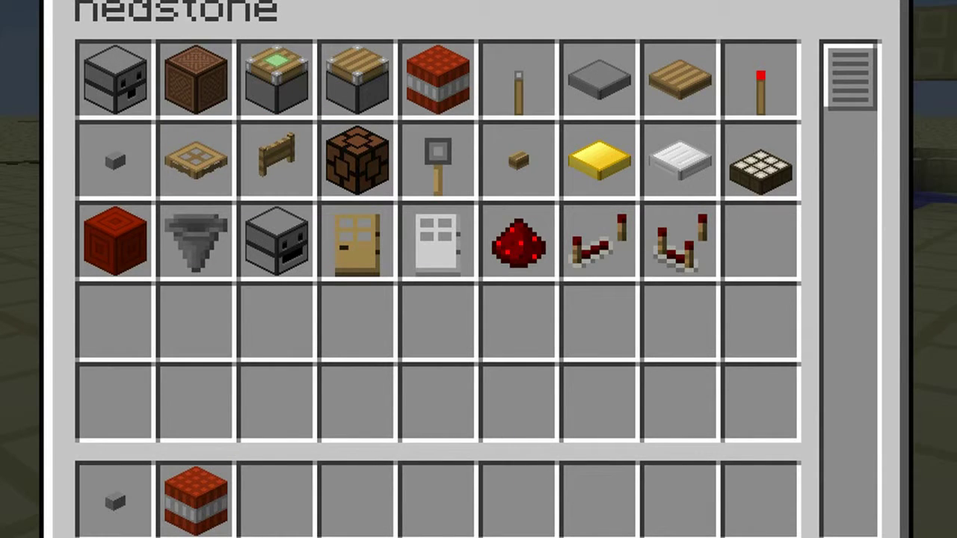
# Add an iron block, a redstone repeater and a dispenser to the hotbar.
pyautogui.click(603, 390)
pyautogui.click(296, 497)
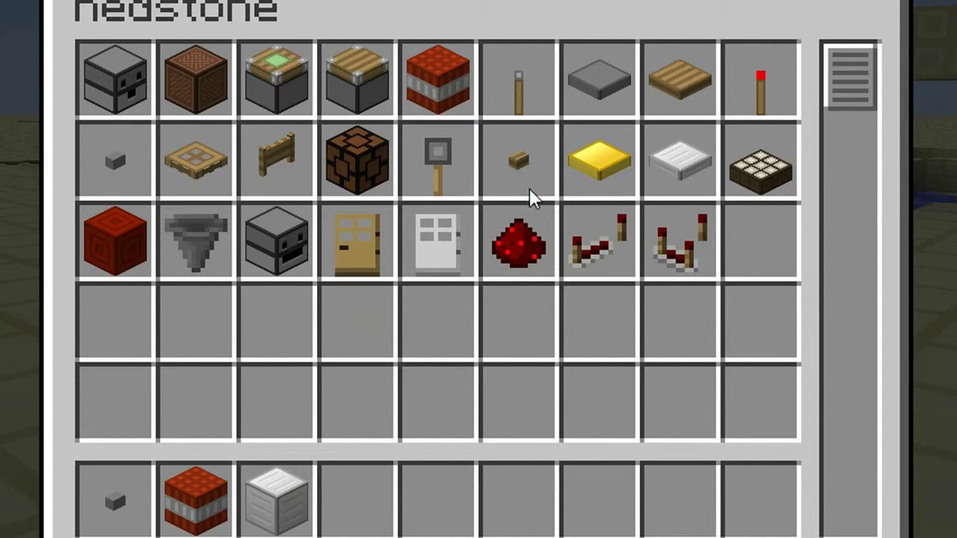
pyautogui.click(618, 255)
pyautogui.click(357, 500)
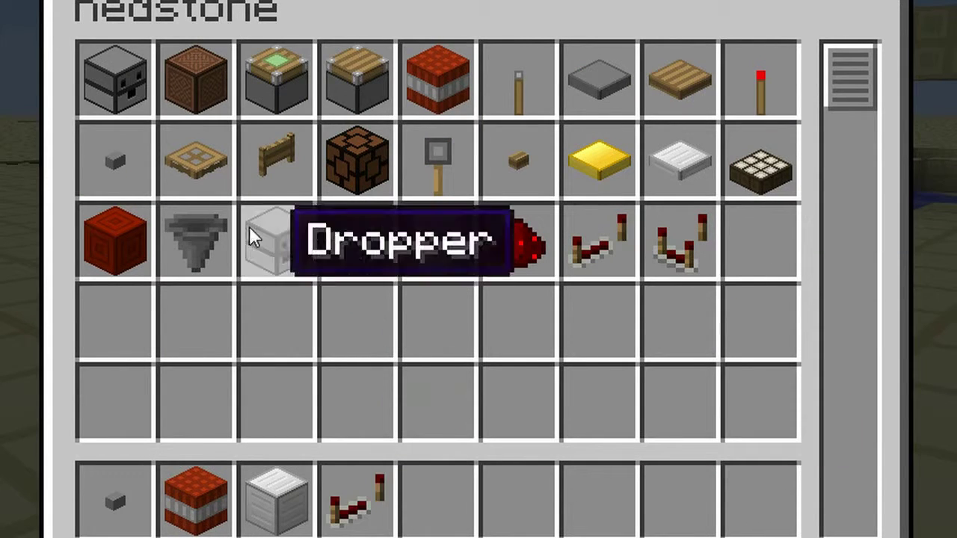
pyautogui.click(115, 80)
pyautogui.click(440, 500)
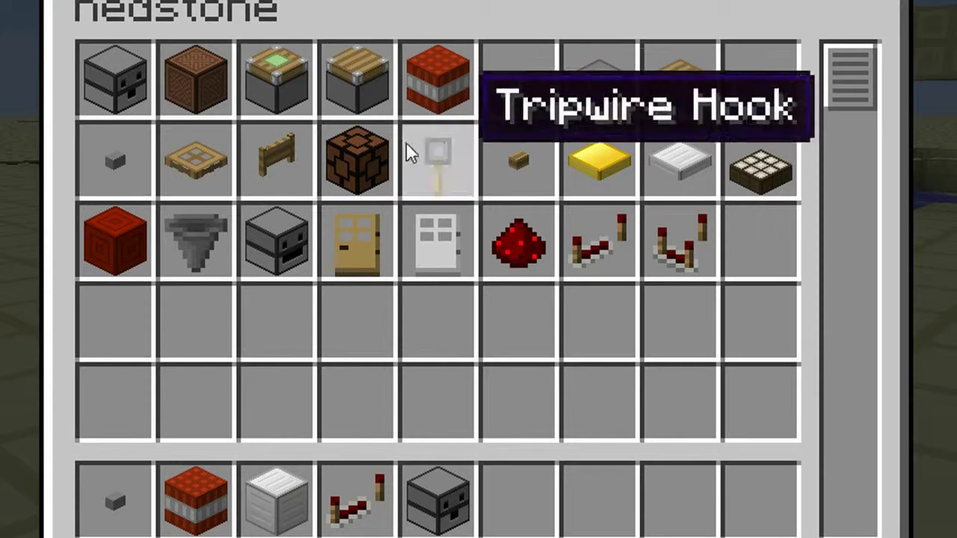
# Add a fence and a water bucket to the sixth and seventh hotbar slots.
pyautogui.press('Tab')
pyautogui.click(601, 402)
pyautogui.click(518, 494)
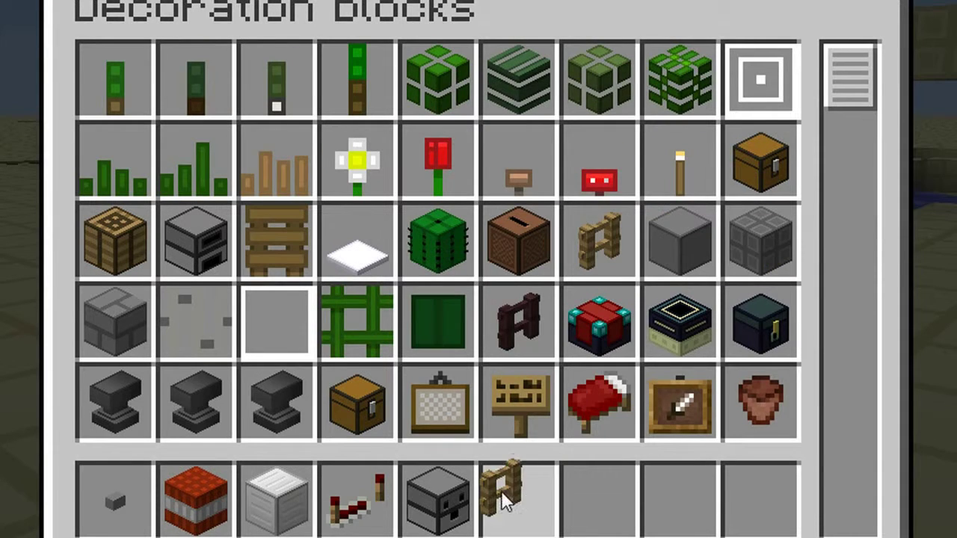
pyautogui.click(438, 6)
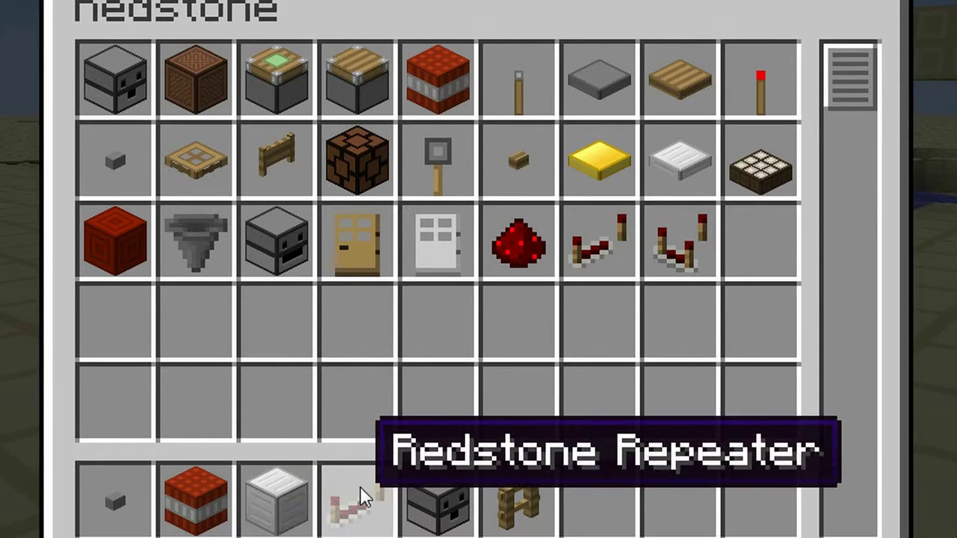
pyautogui.click(524, 6)
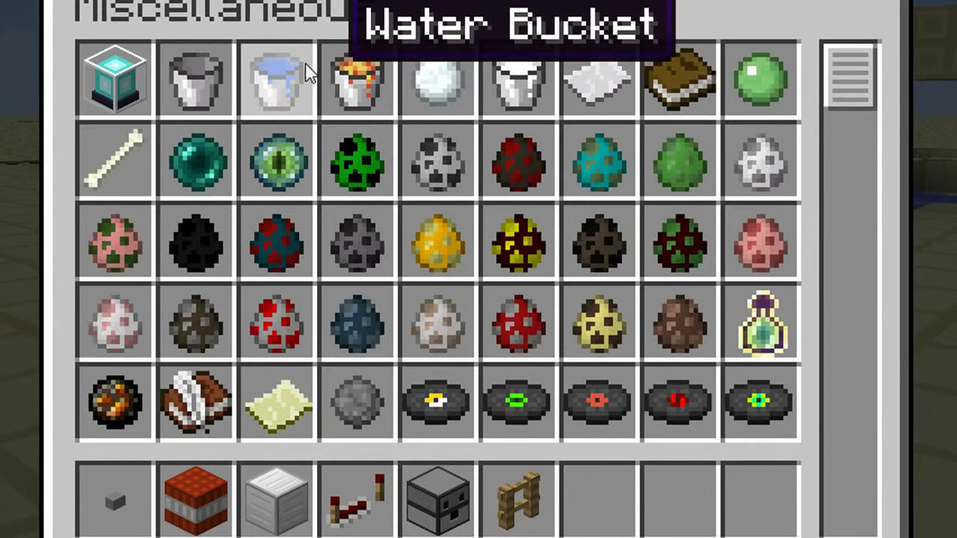
pyautogui.click(277, 78)
pyautogui.click(605, 485)
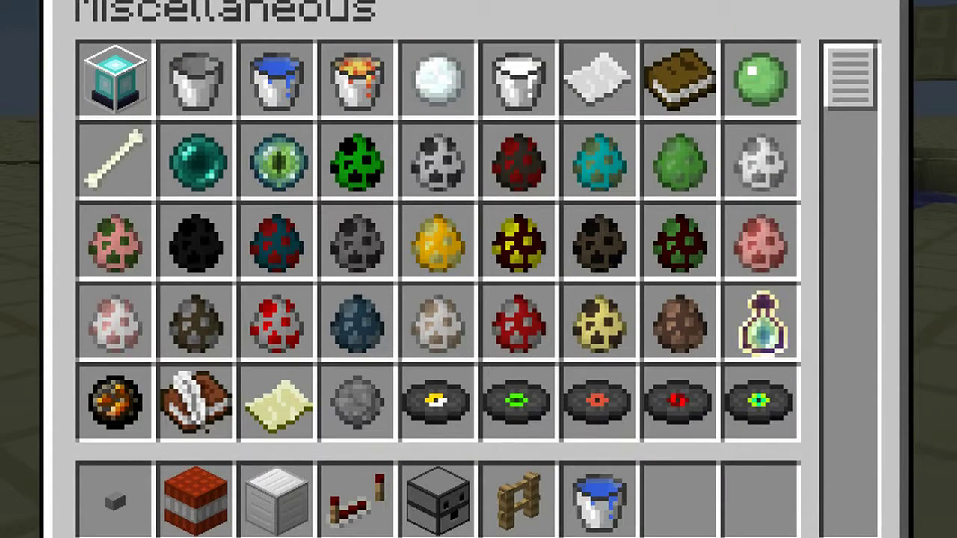
# Fill the last two hotbar slots with full TNT stacks.
pyautogui.click(120, 6)
pyautogui.click(224, 6)
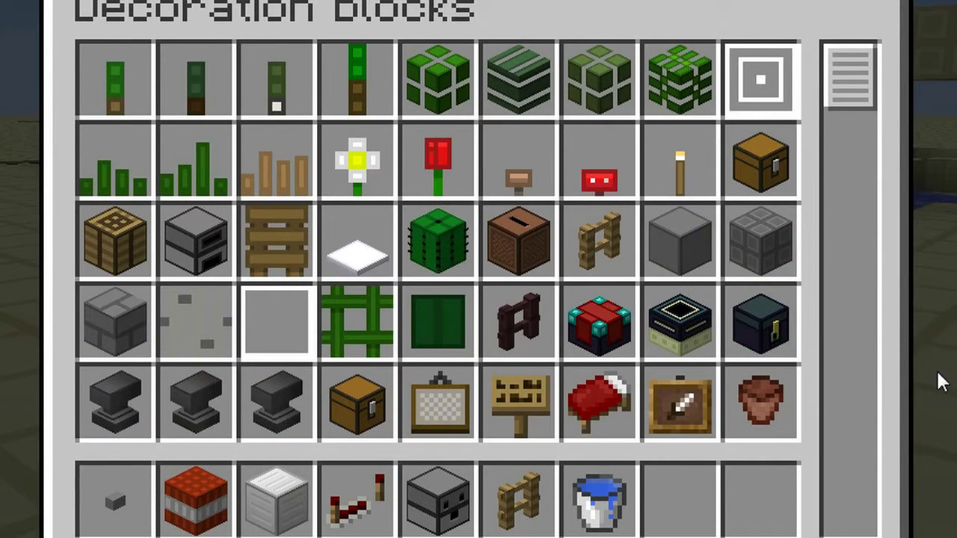
pyautogui.scroll(-1, 718, 322)
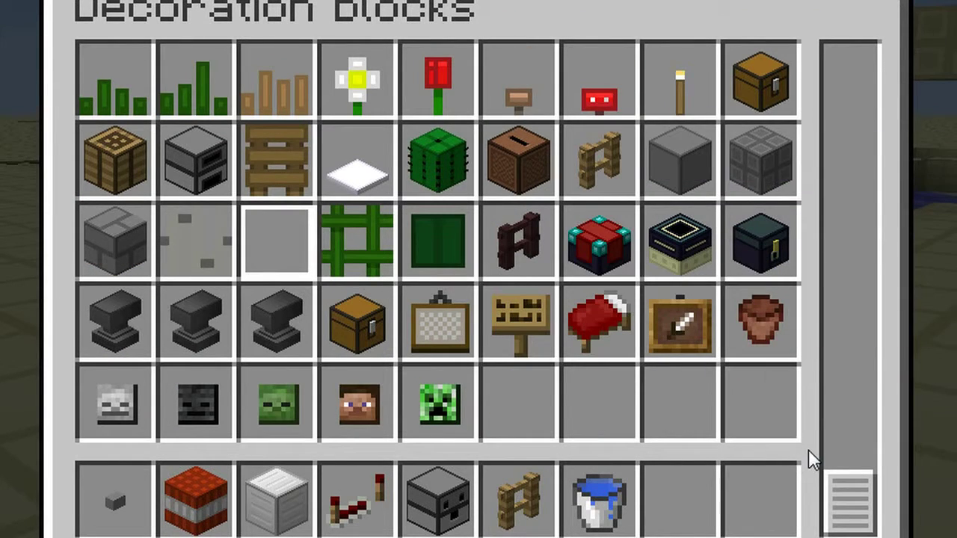
pyautogui.click(441, 4)
pyautogui.keyDown('shift'); pyautogui.click(438, 79); pyautogui.keyUp('shift')
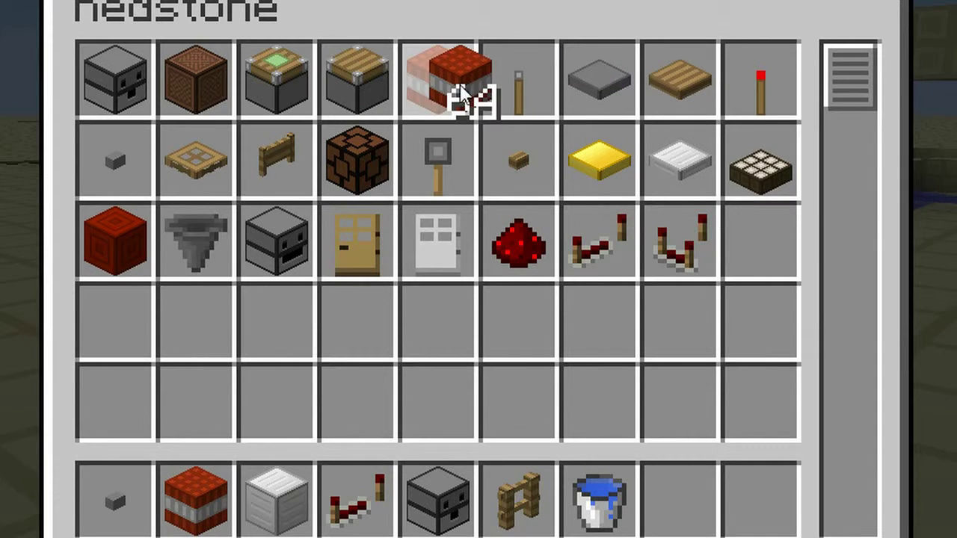
pyautogui.click(682, 494)
pyautogui.keyDown('shift'); pyautogui.click(438, 79); pyautogui.keyUp('shift')
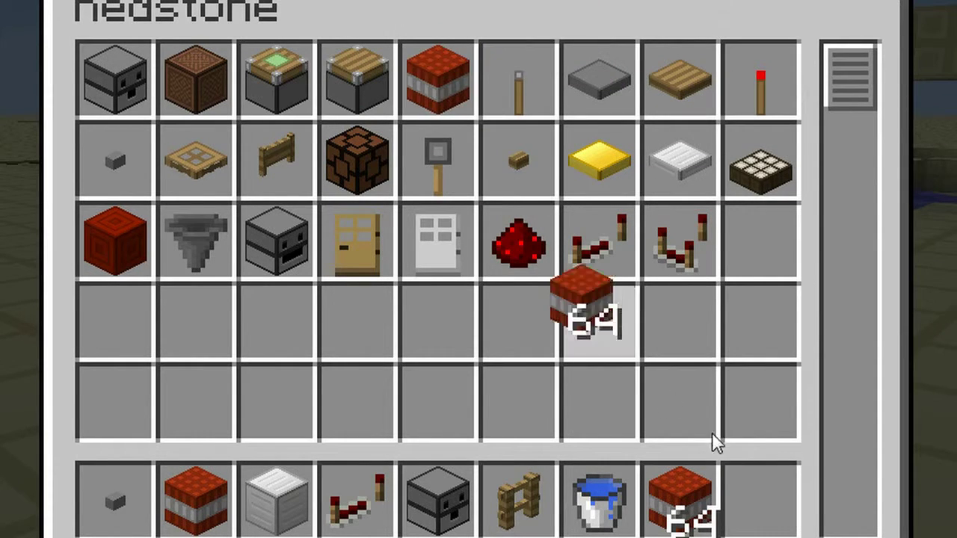
pyautogui.click(761, 498)
# Move extra TNT stacks from the hotbar into the main inventory.
pyautogui.keyDown('shift'); pyautogui.click(456, 79); pyautogui.keyUp('shift')
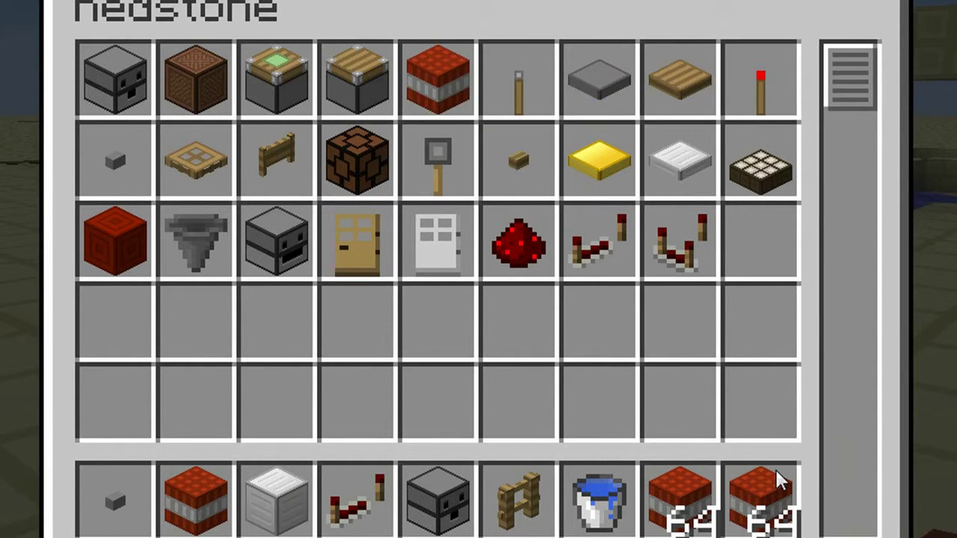
pyautogui.click(851, 75)
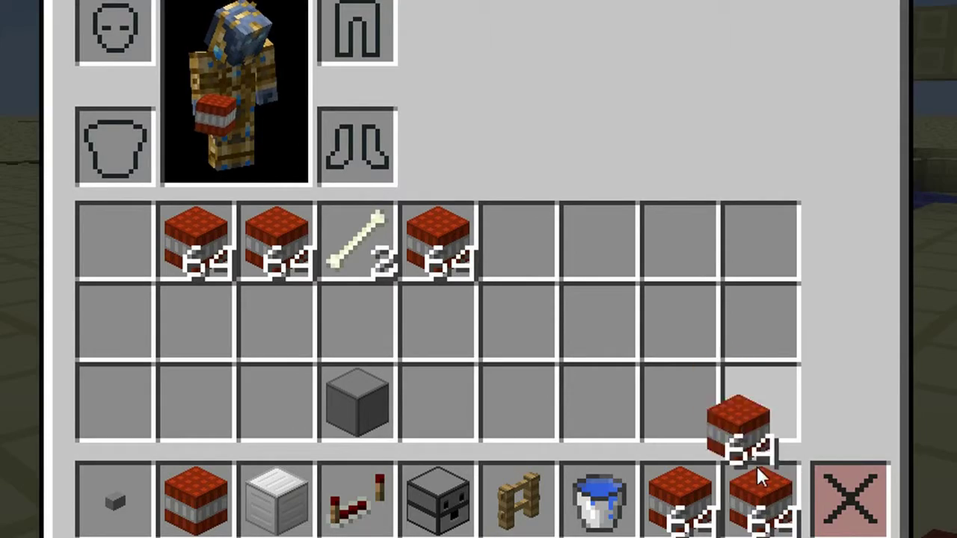
pyautogui.click(760, 401)
pyautogui.click(761, 497)
# Stock another TNT stack in the inventory.
pyautogui.press('e')
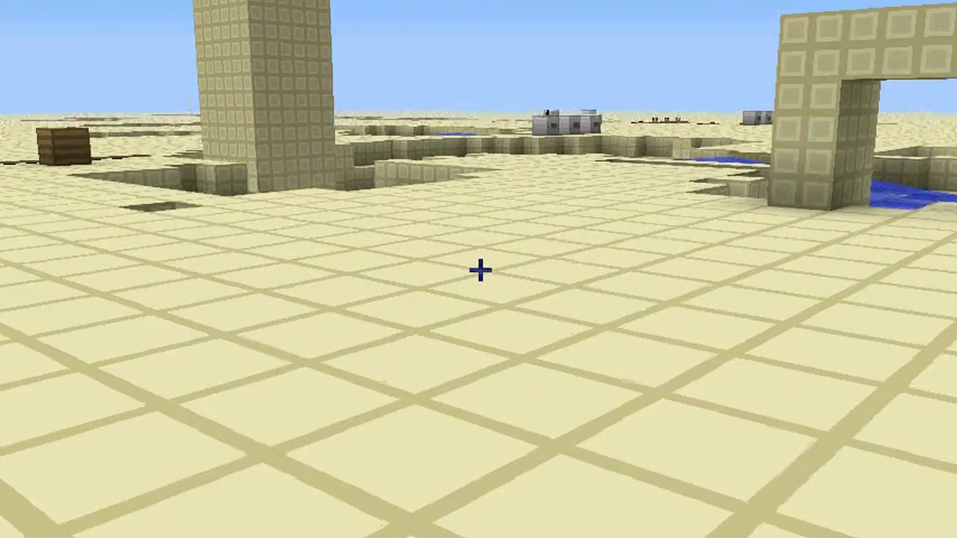
pyautogui.press('w')
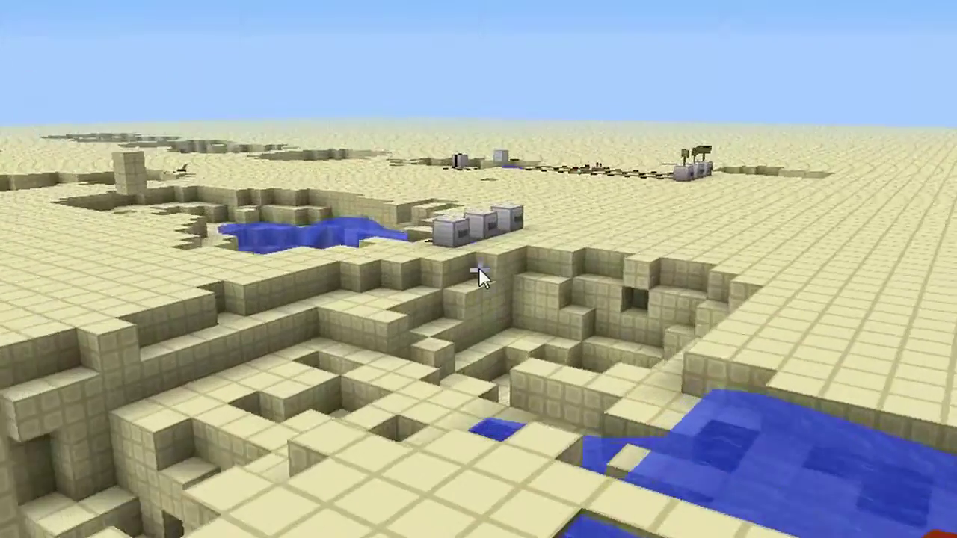
pyautogui.click(683, 406)
pyautogui.press('e')
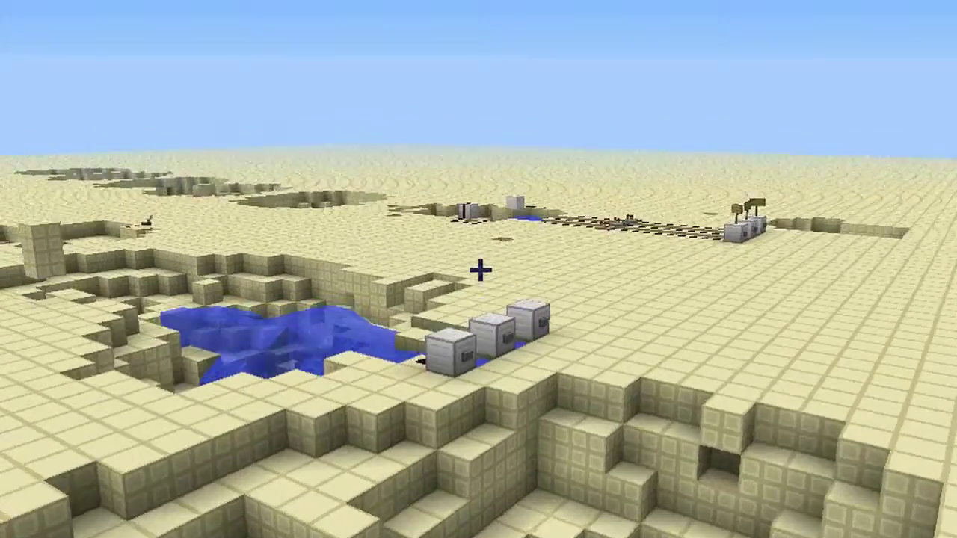
# Fly past the rail-and-water contraption to bare sandstone floor.
pyautogui.press('w')
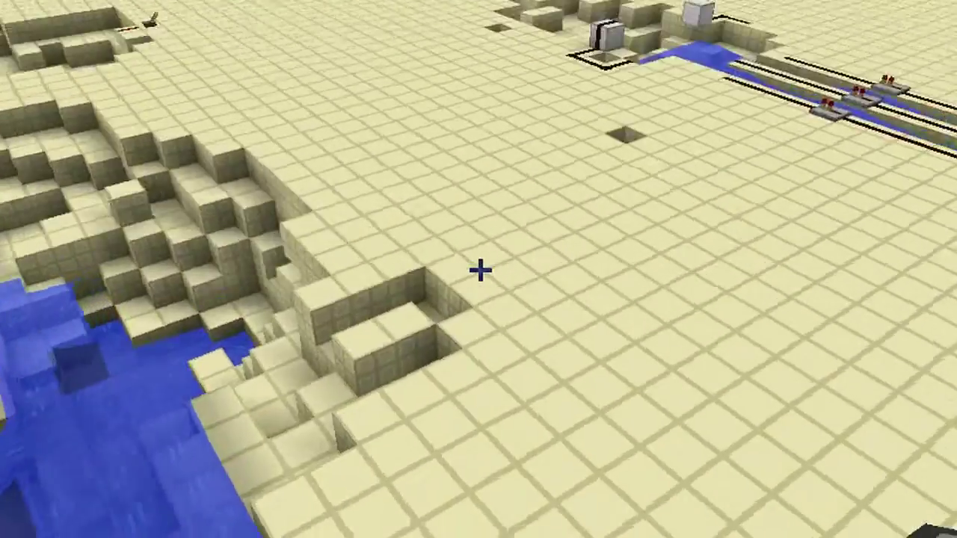
pyautogui.press('w')
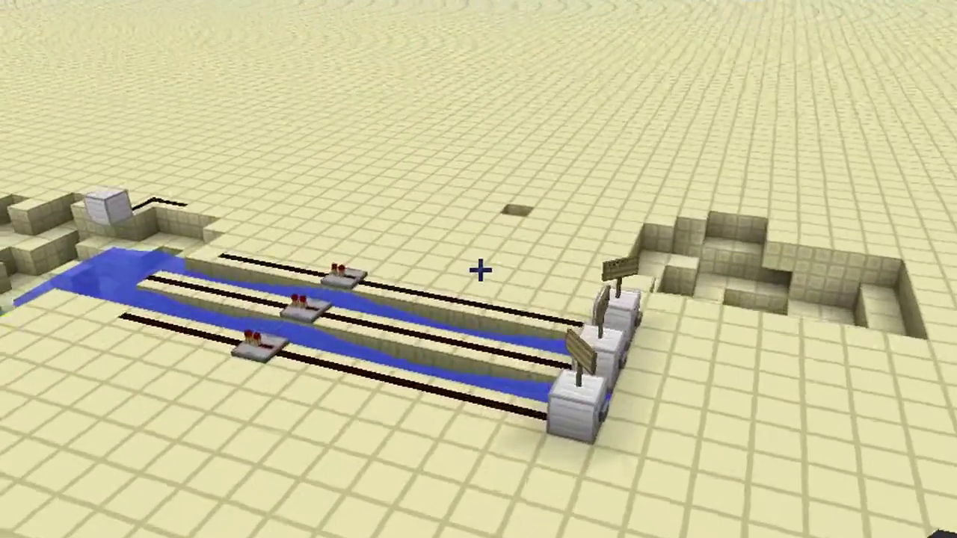
pyautogui.press('w')
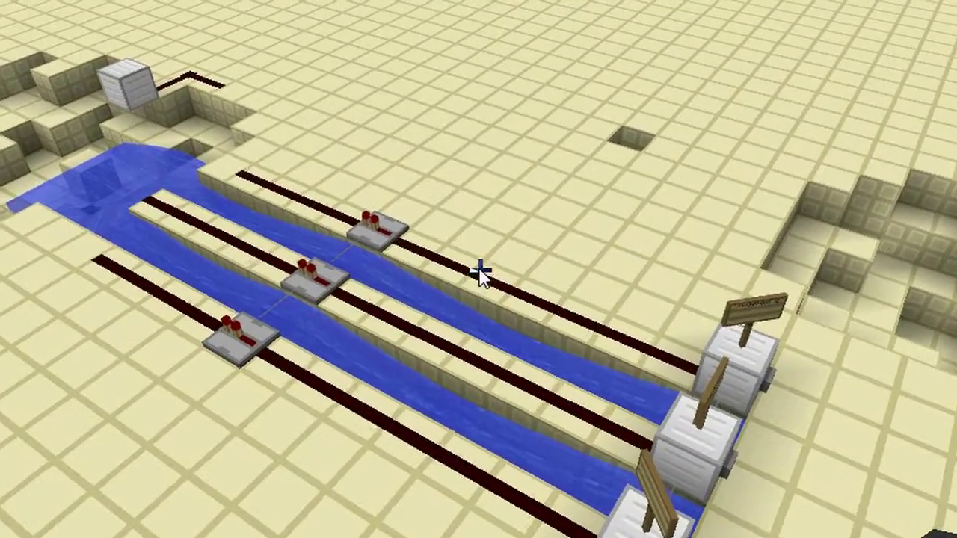
pyautogui.press('w')
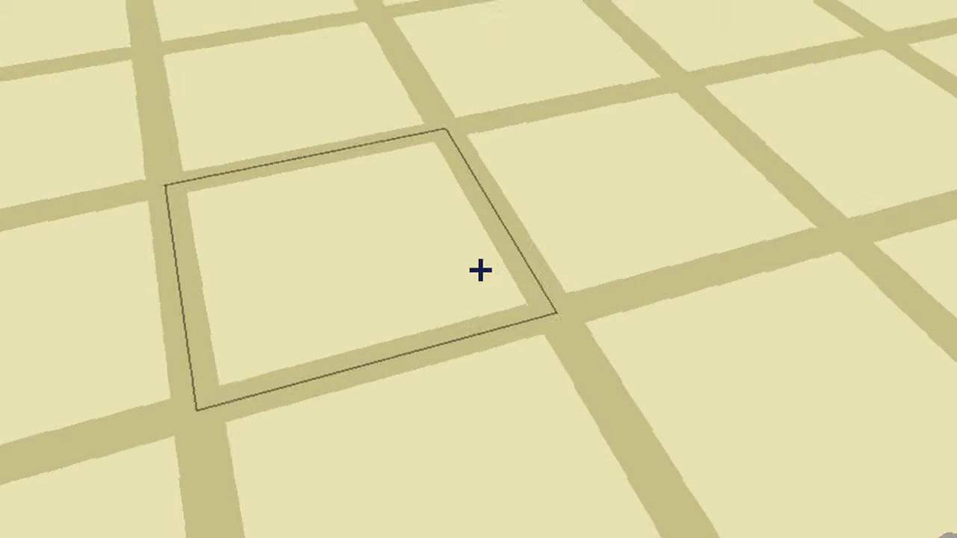
# Dig the first sandstone trench and clear its end so water flows in.
pyautogui.click(479, 272)
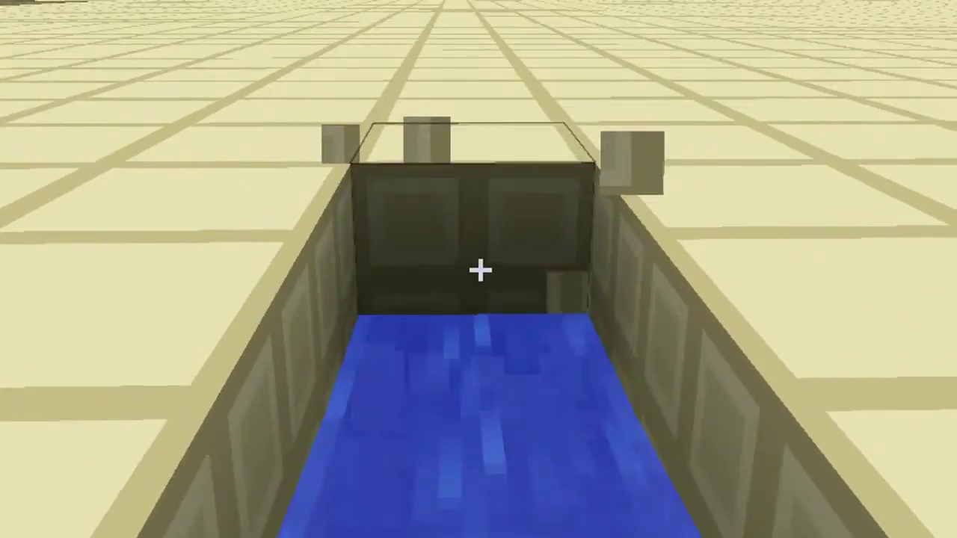
pyautogui.click(479, 272)
pyautogui.click(478, 272)
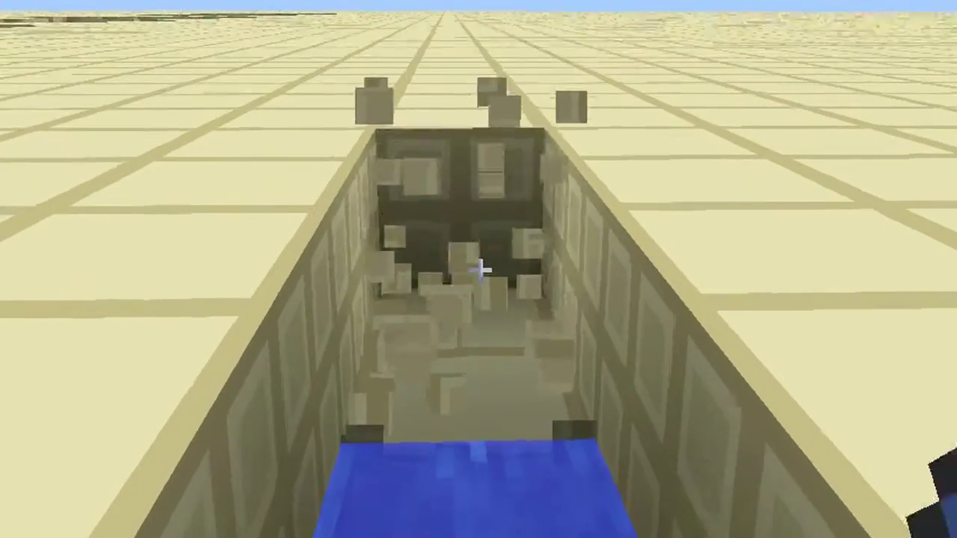
pyautogui.click(479, 271)
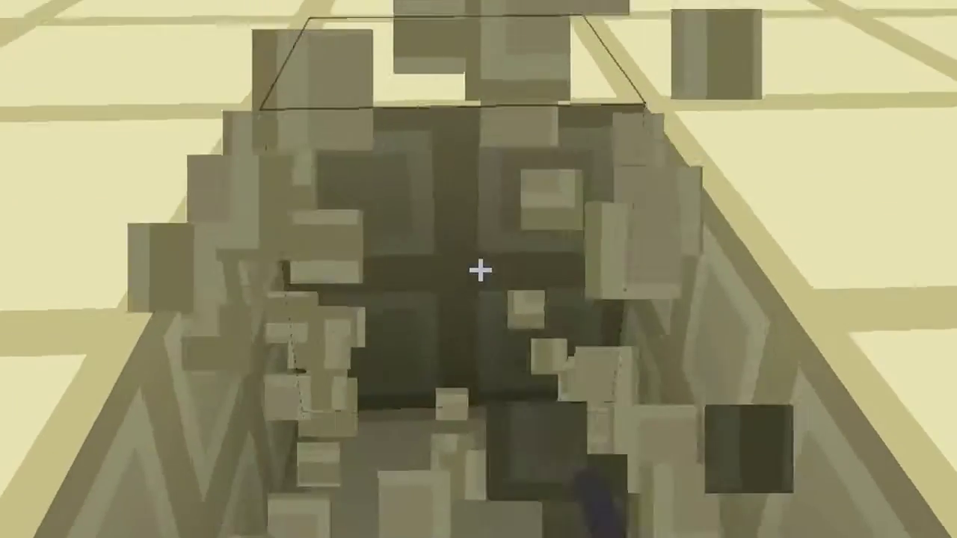
pyautogui.click(479, 270)
pyautogui.click(479, 271)
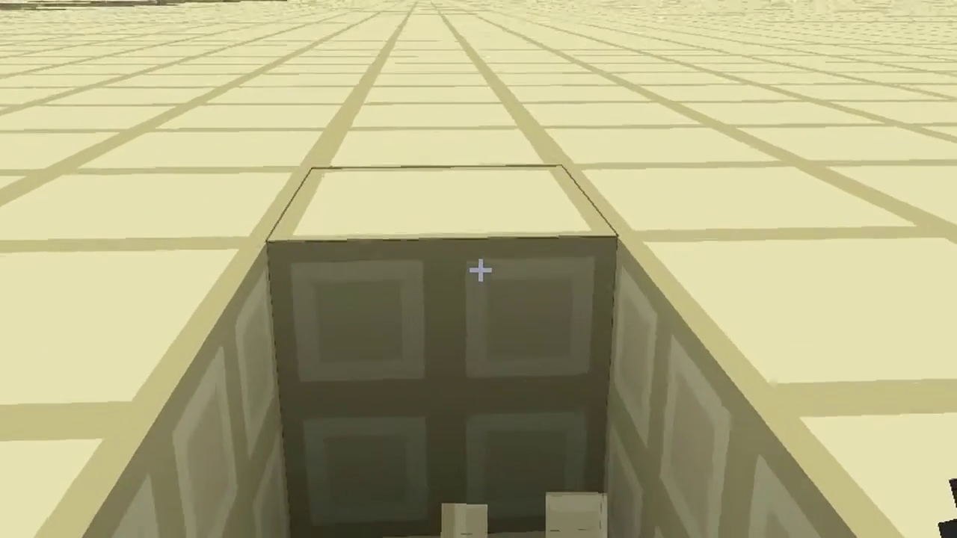
pyautogui.click(480, 270)
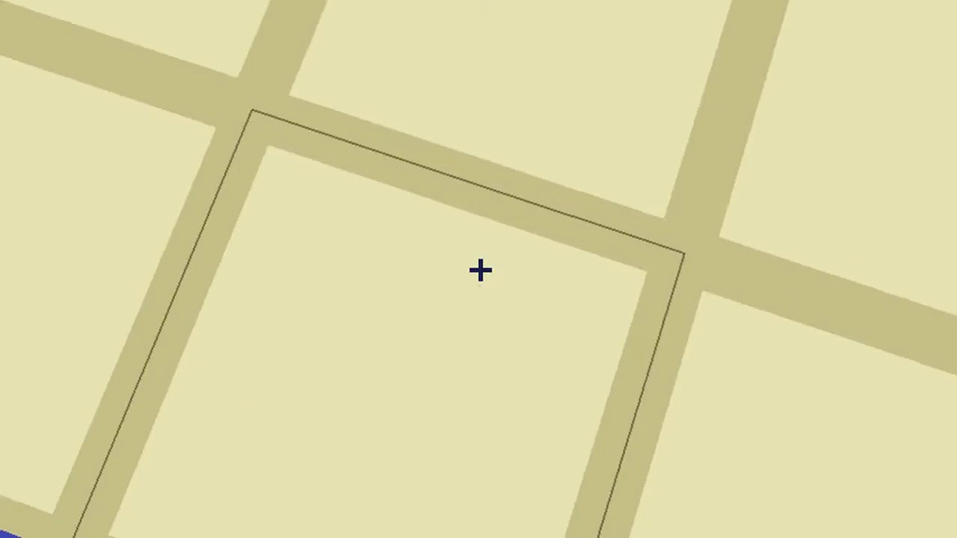
# Dig the second water channel, lengthening it block by block.
pyautogui.click(478, 271)
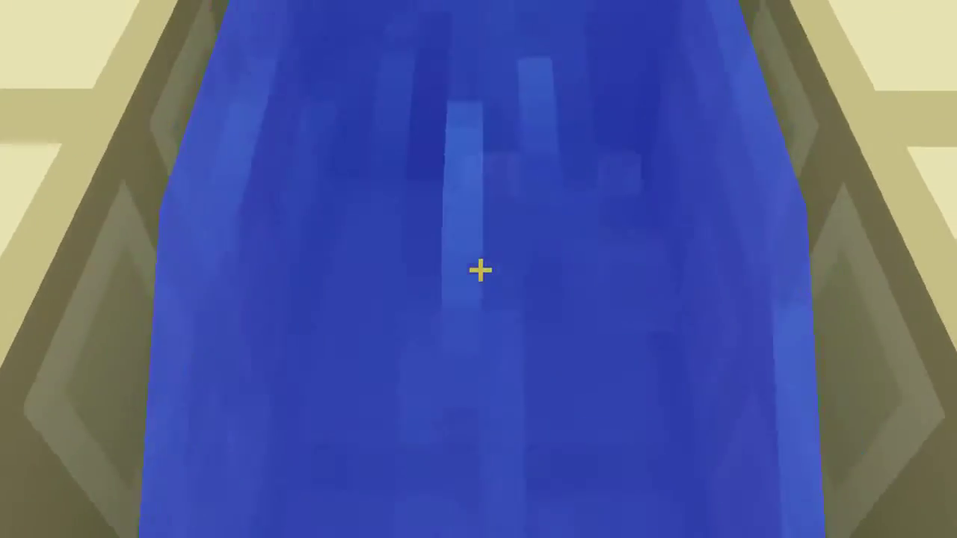
pyautogui.click(479, 271)
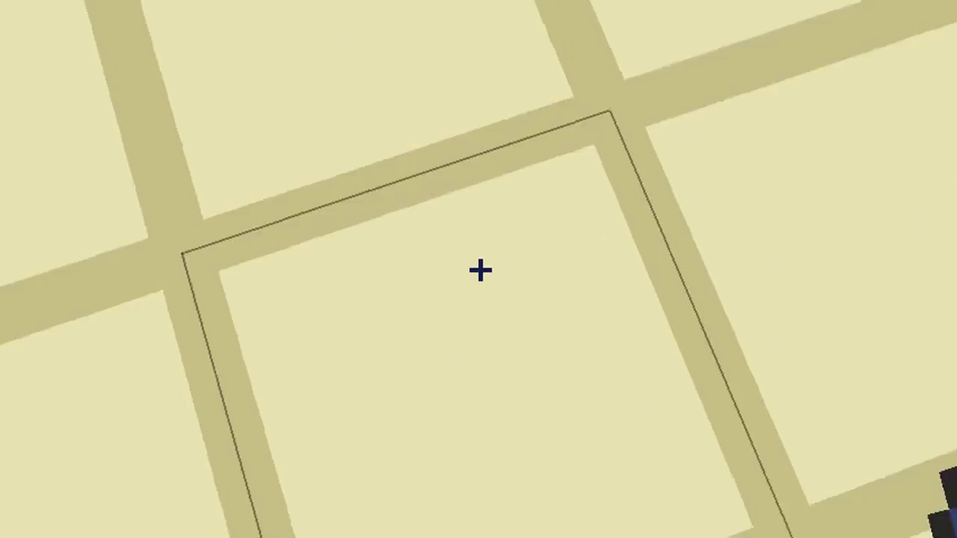
pyautogui.click(479, 271)
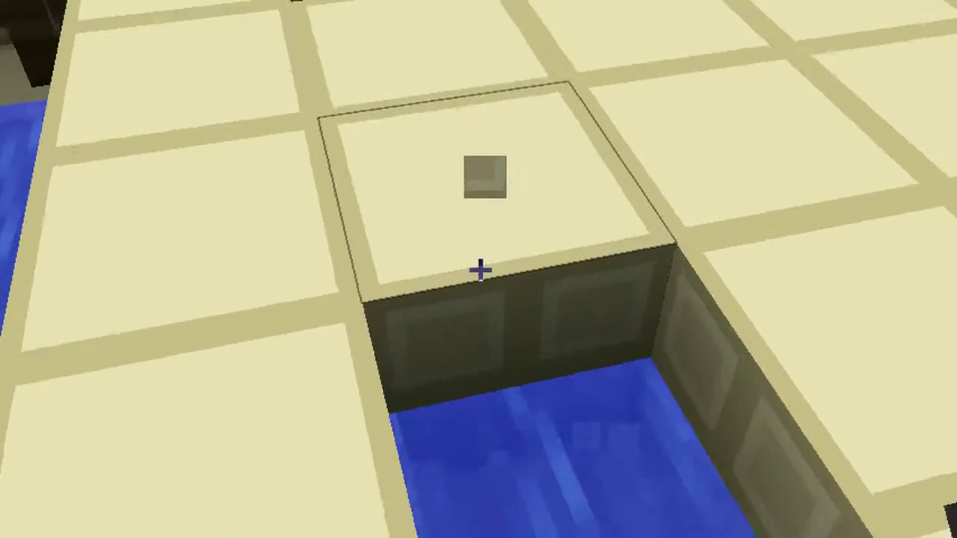
pyautogui.click(479, 271)
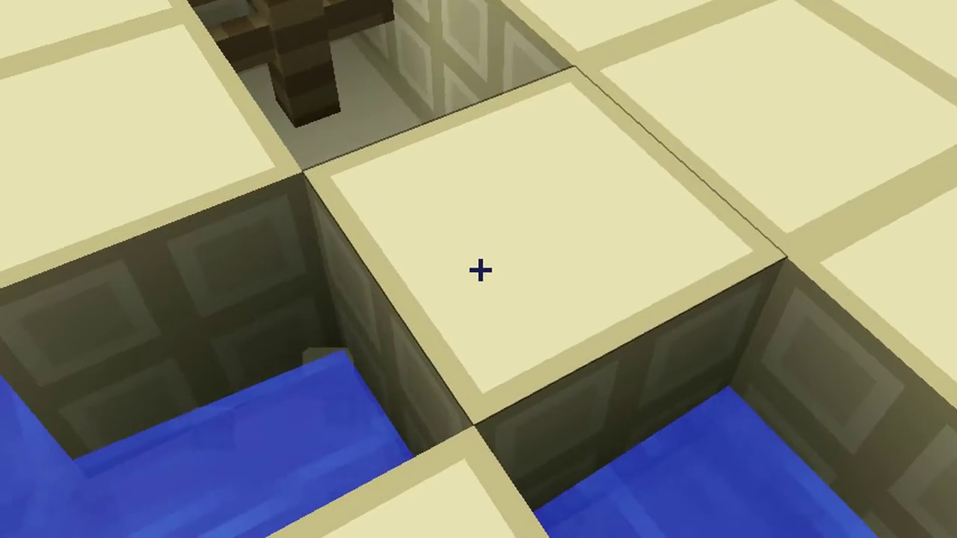
pyautogui.click(478, 271)
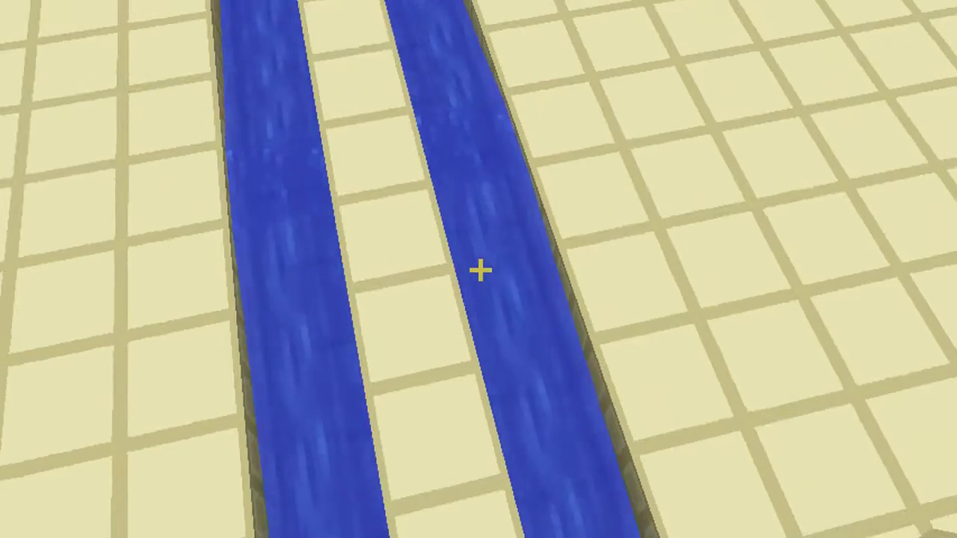
pyautogui.press('e')
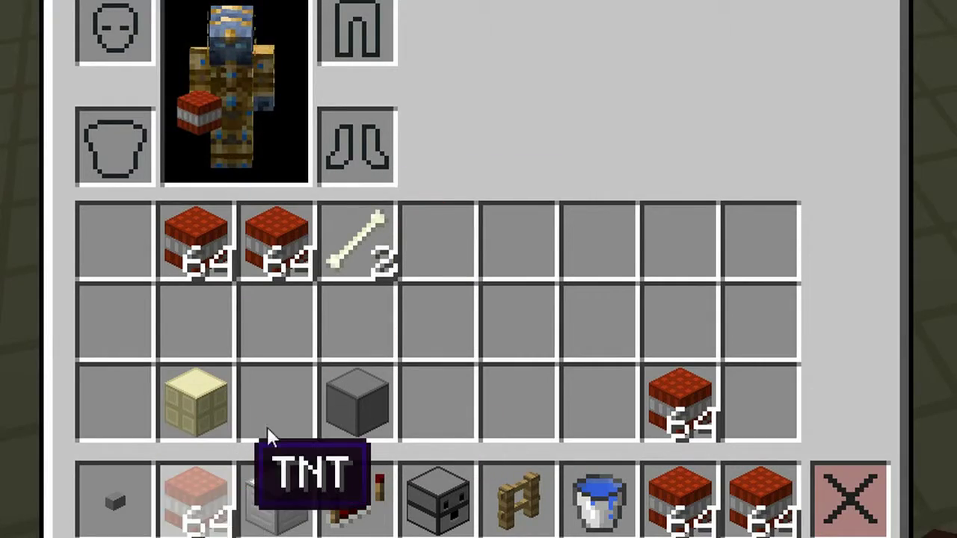
# Place a grey block with a stone button at the channel end, then grab redstone dust.
pyautogui.press('Escape')
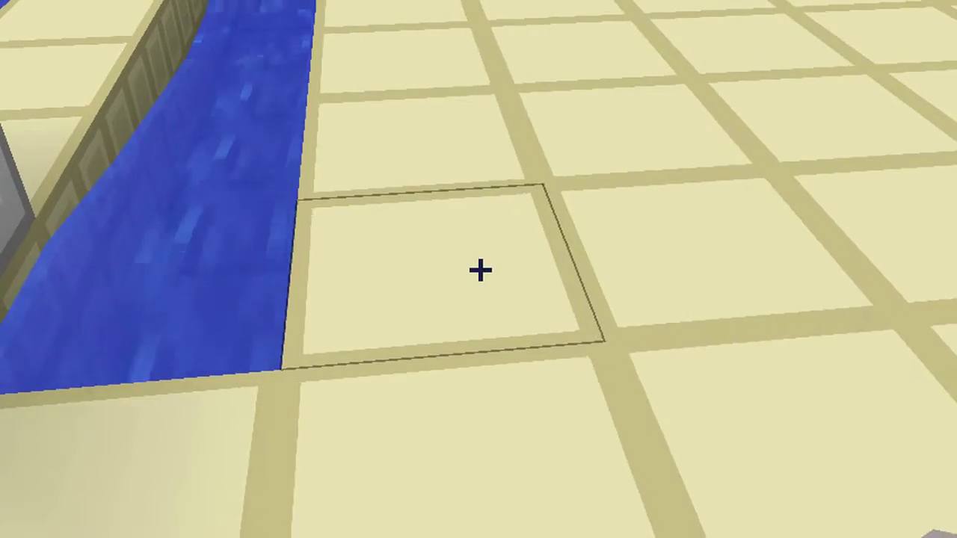
pyautogui.rightClick(478, 270)
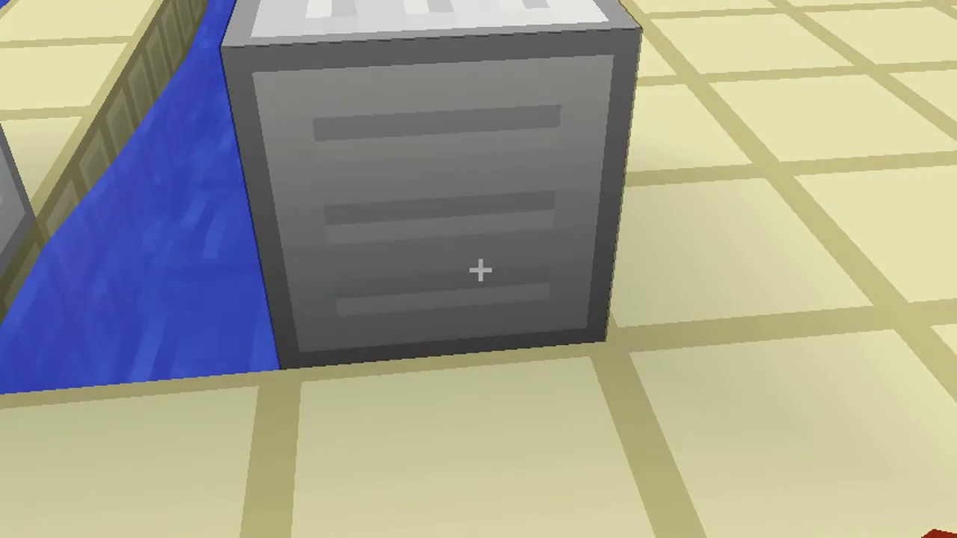
pyautogui.rightClick(479, 271)
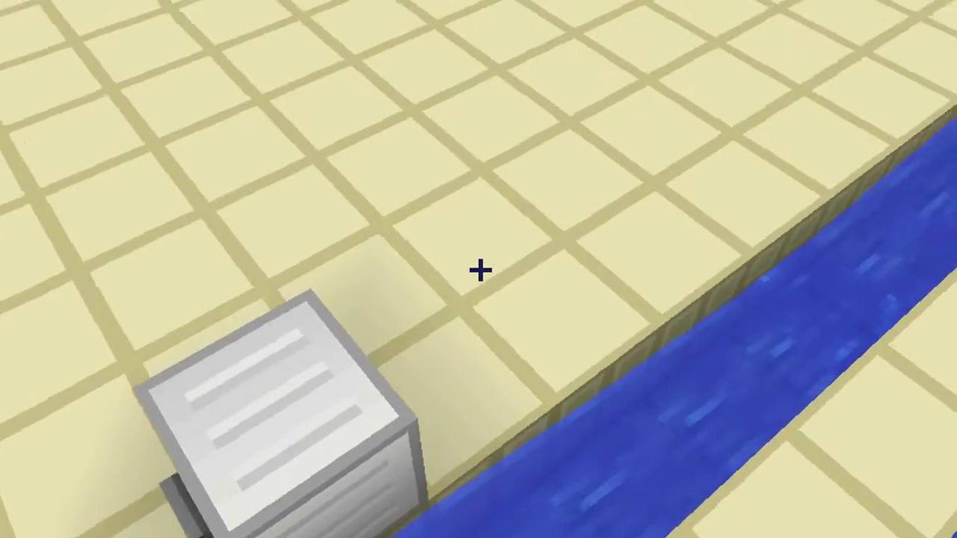
pyautogui.press('e')
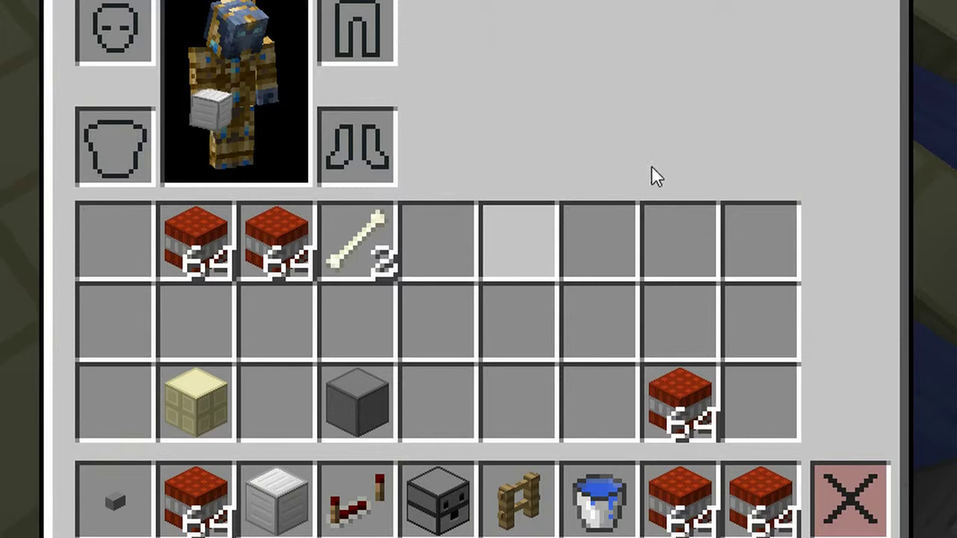
pyautogui.click(598, 494)
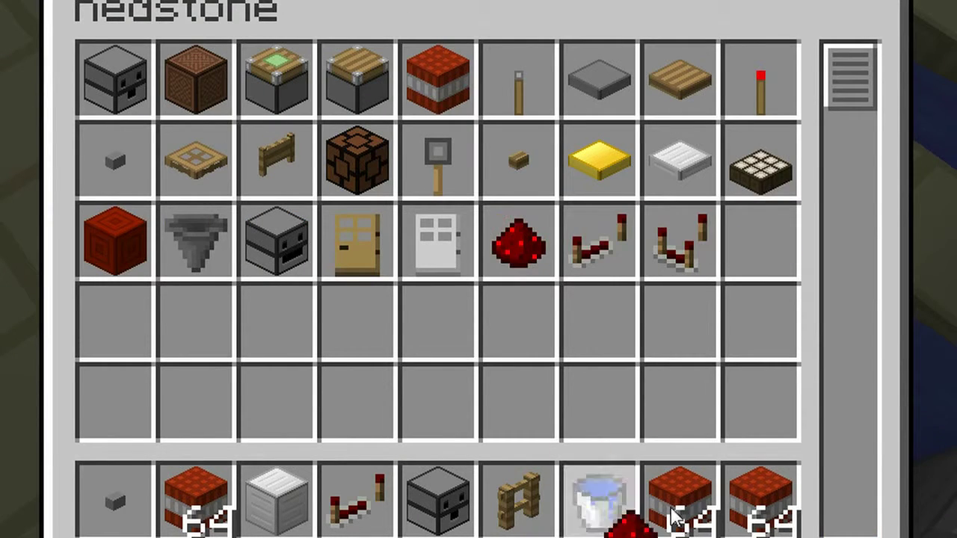
pyautogui.press('Escape')
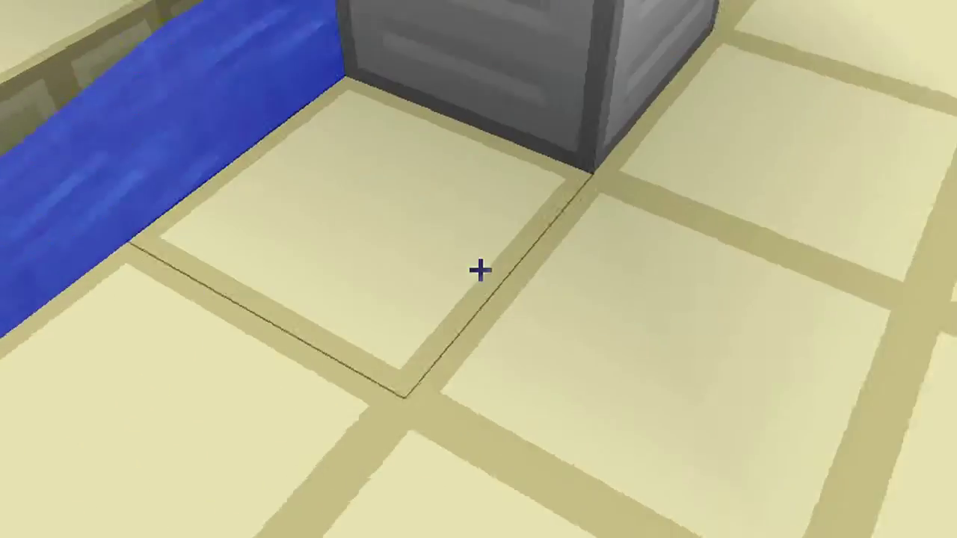
# Lay a redstone dust line along the water channel.
pyautogui.rightClick(479, 269)
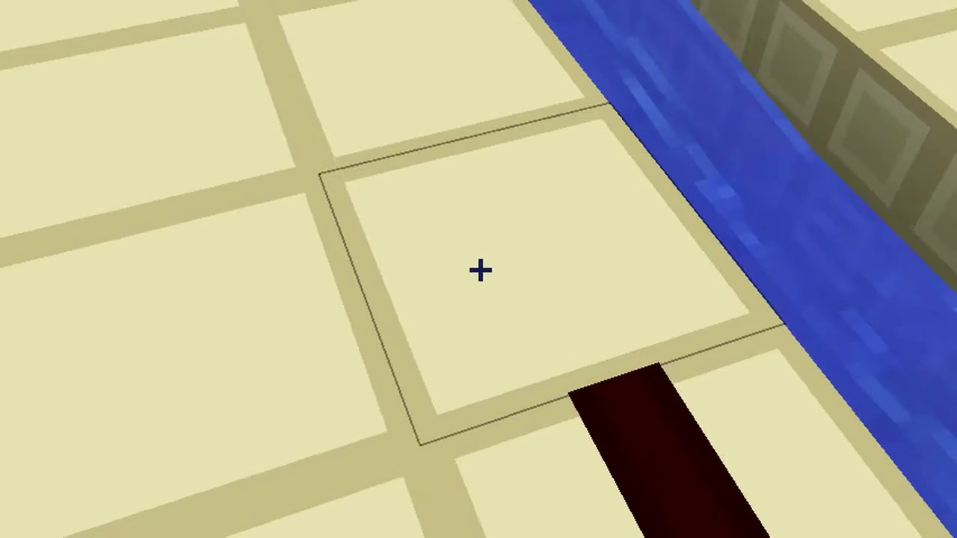
pyautogui.rightClick(479, 270)
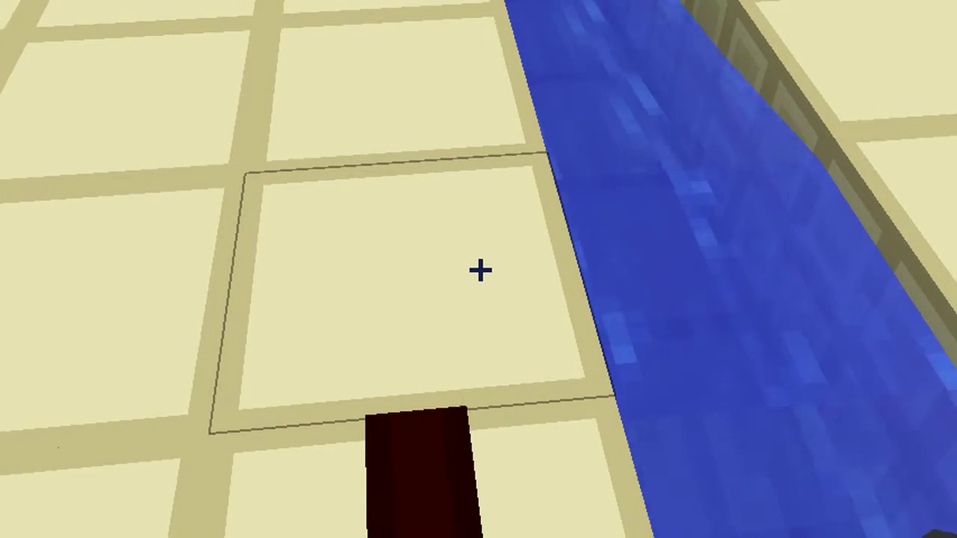
pyautogui.rightClick(478, 269)
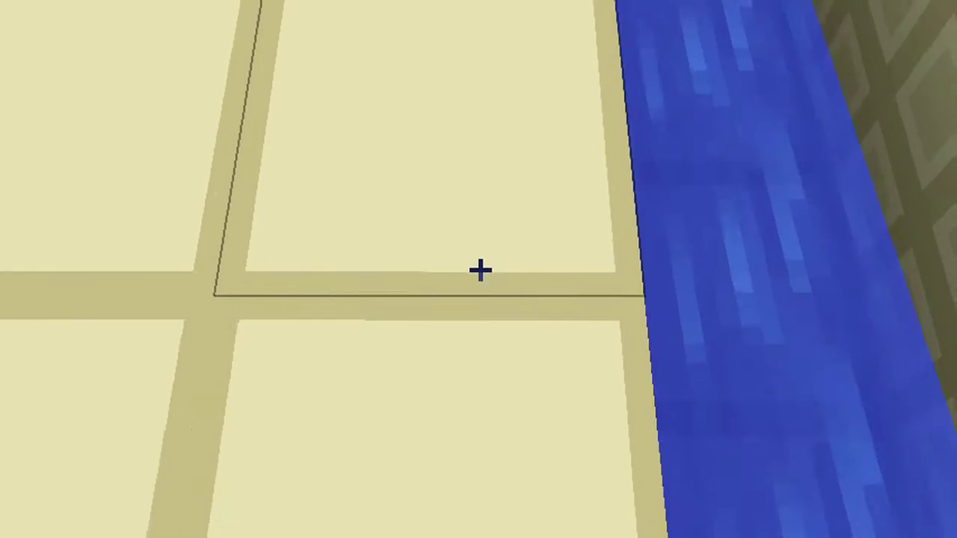
pyautogui.rightClick(478, 269)
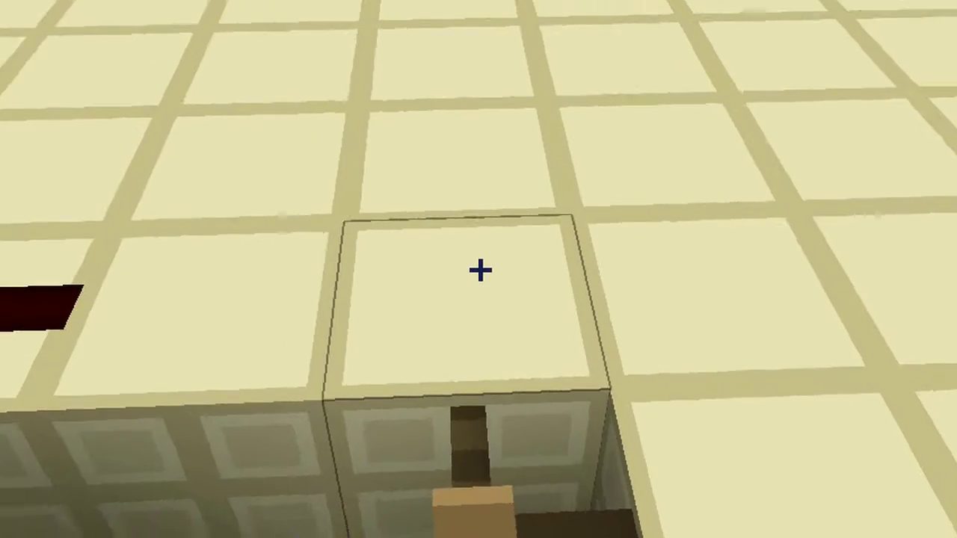
# Place a fence post topped by a dispenser with a stone button.
pyautogui.rightClick(479, 269)
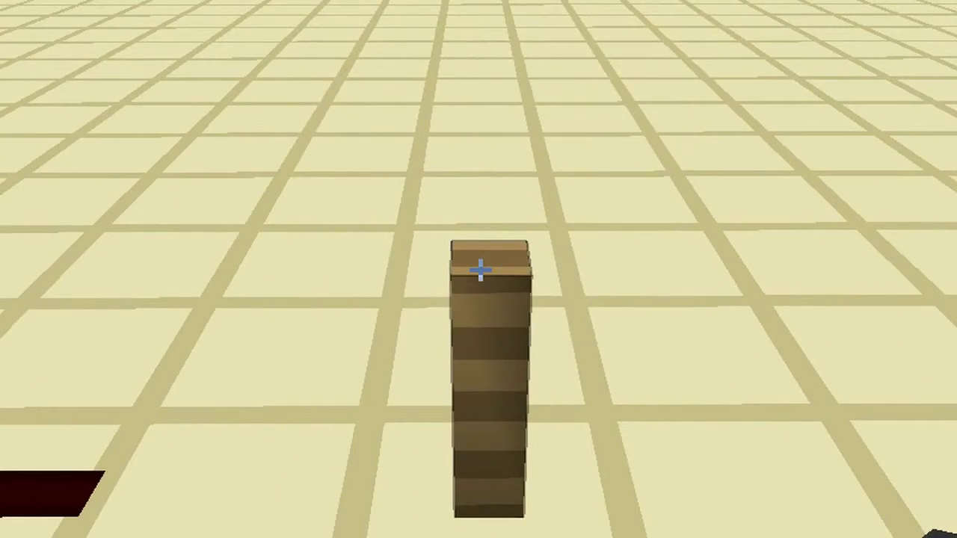
pyautogui.rightClick(479, 269)
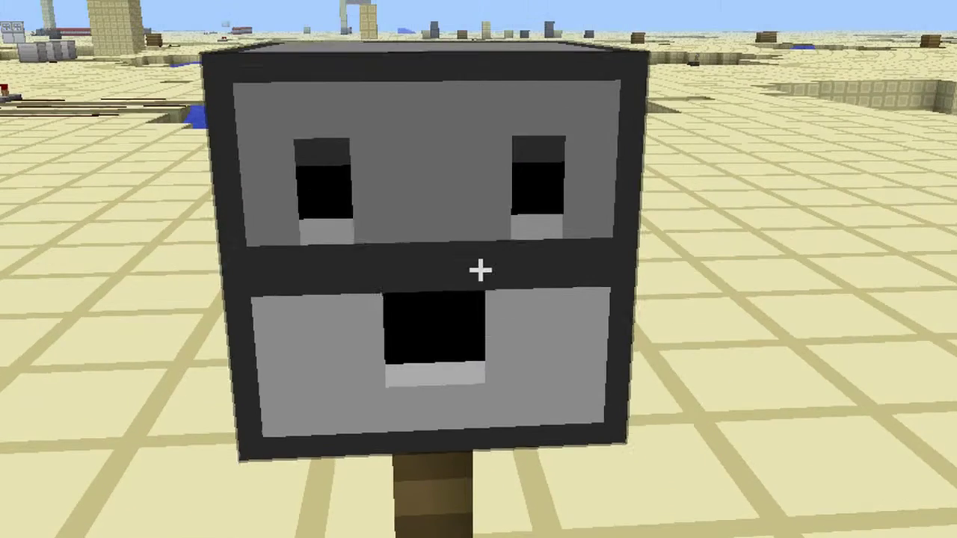
pyautogui.rightClick(479, 269)
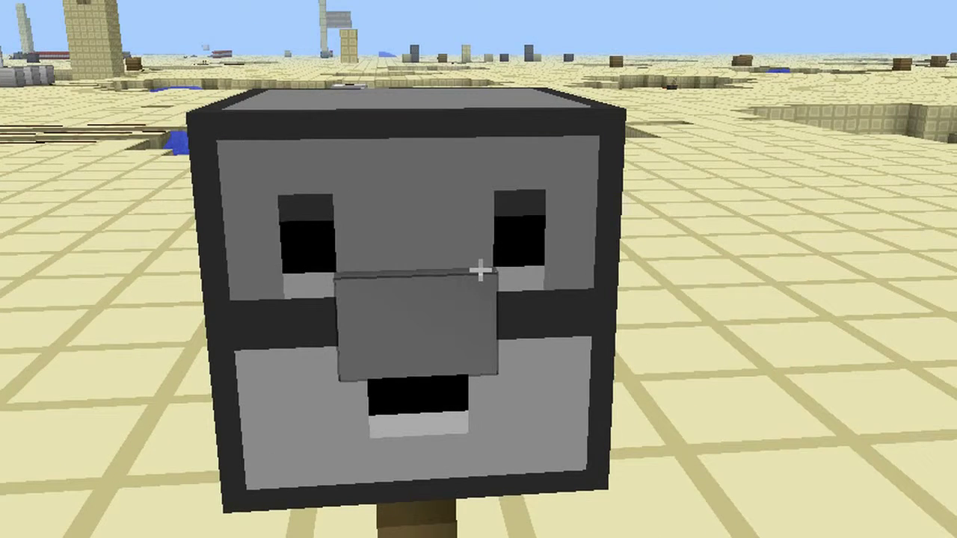
pyautogui.press('e')
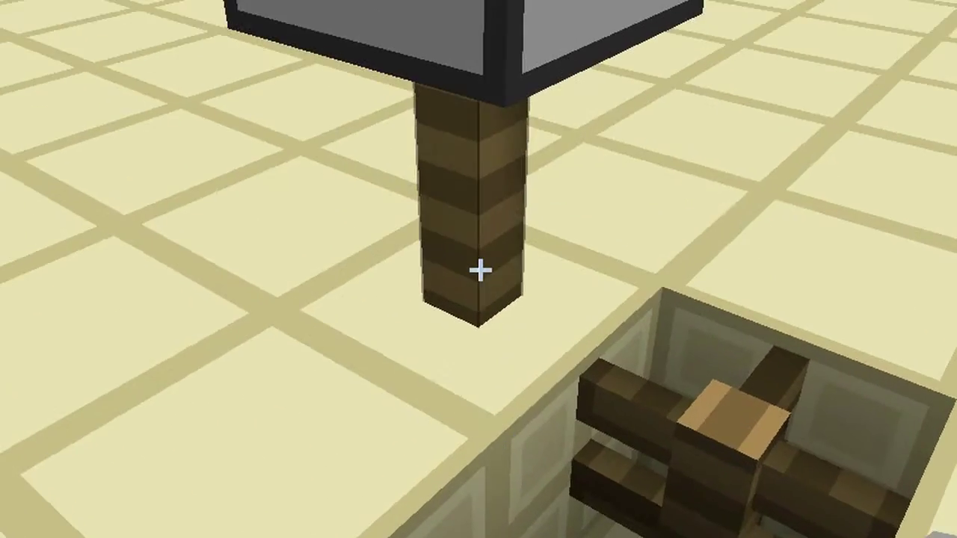
# Break the fence post under the dispenser and a stray redstone dust segment.
pyautogui.click(479, 271)
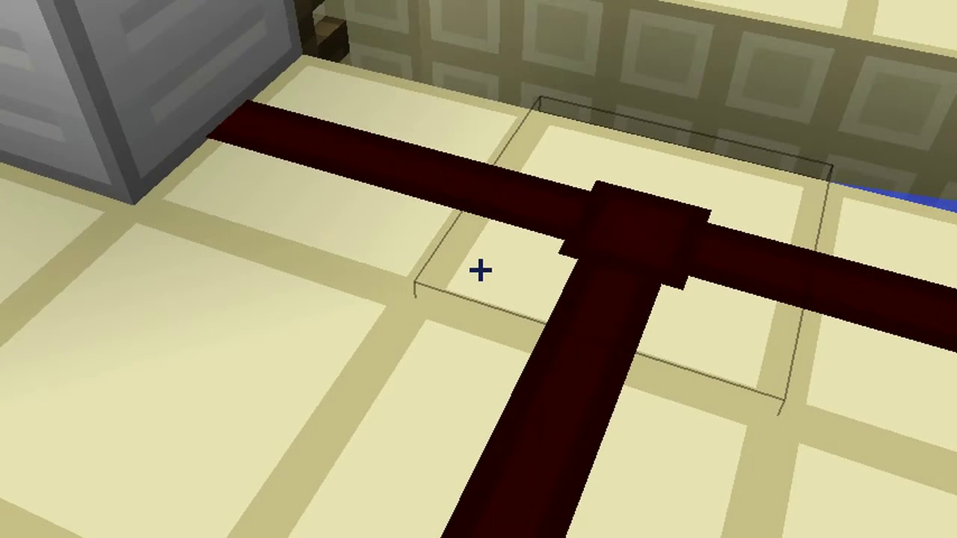
pyautogui.click(478, 271)
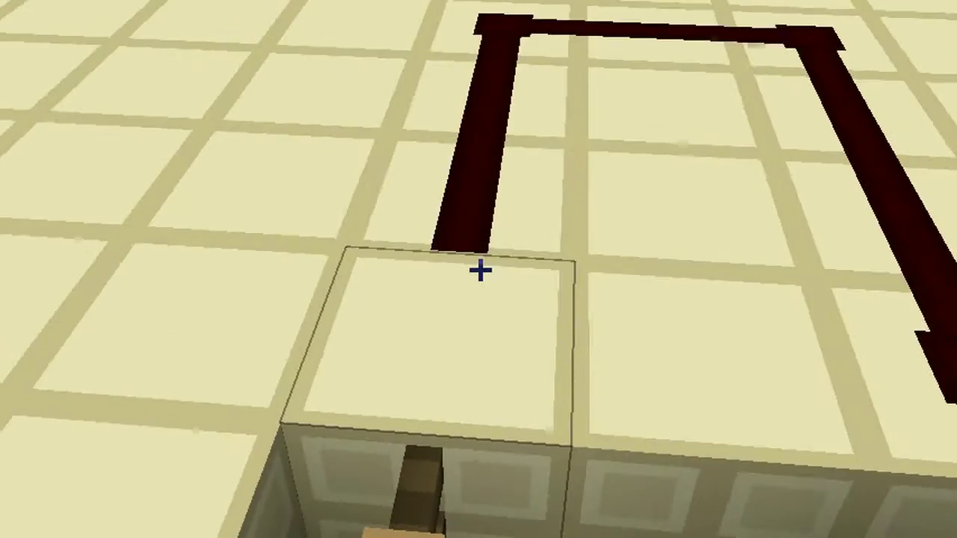
# Place an iron block on the floor, redoing it once, and remove a red wool channel cover.
pyautogui.rightClick(478, 269)
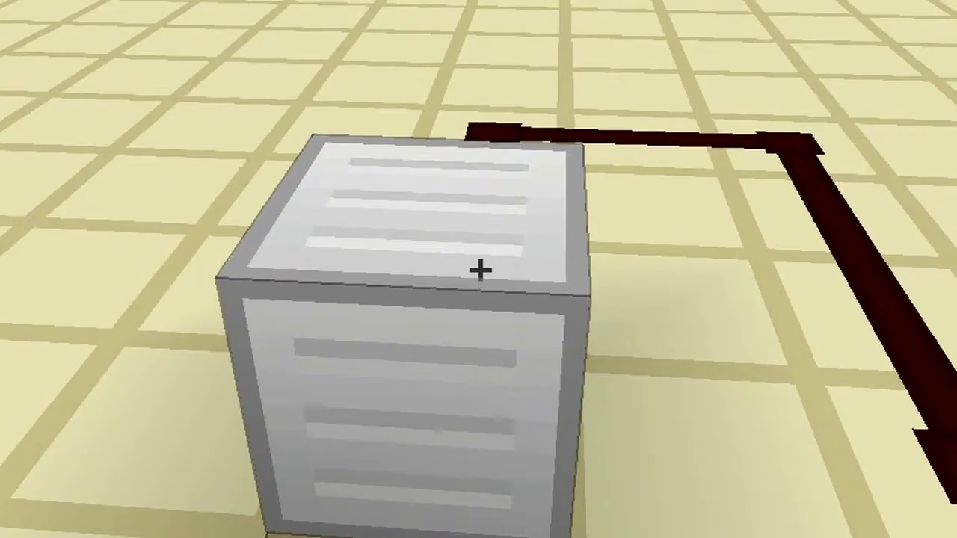
pyautogui.click(479, 270)
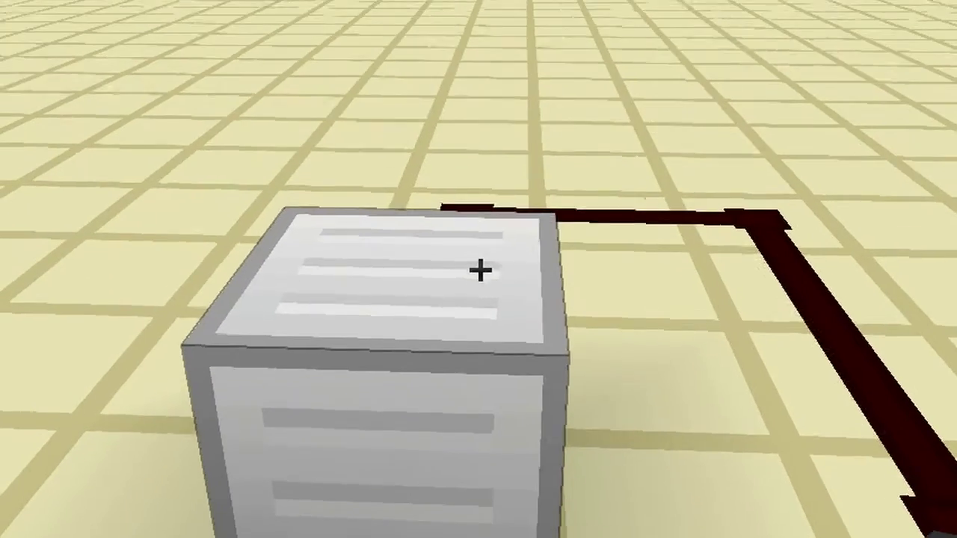
pyautogui.rightClick(478, 269)
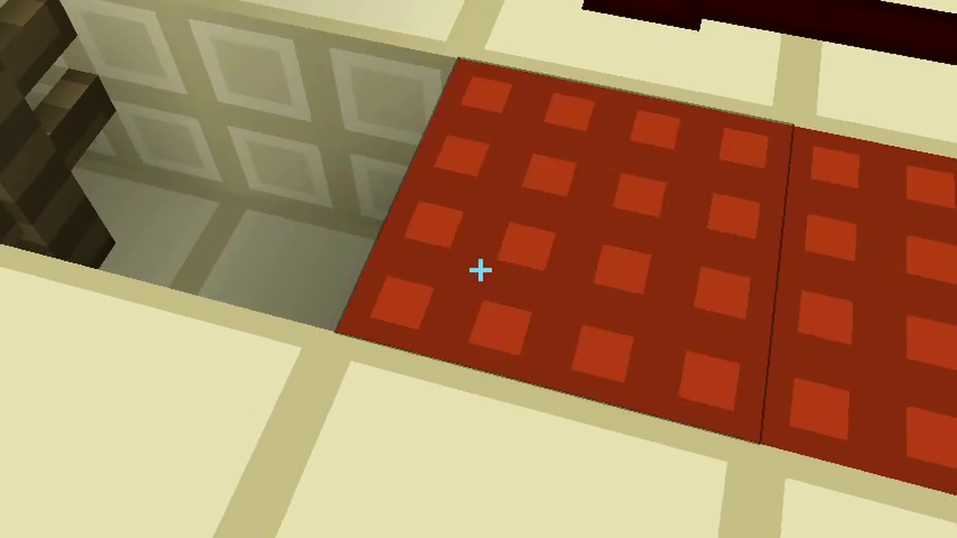
pyautogui.click(478, 270)
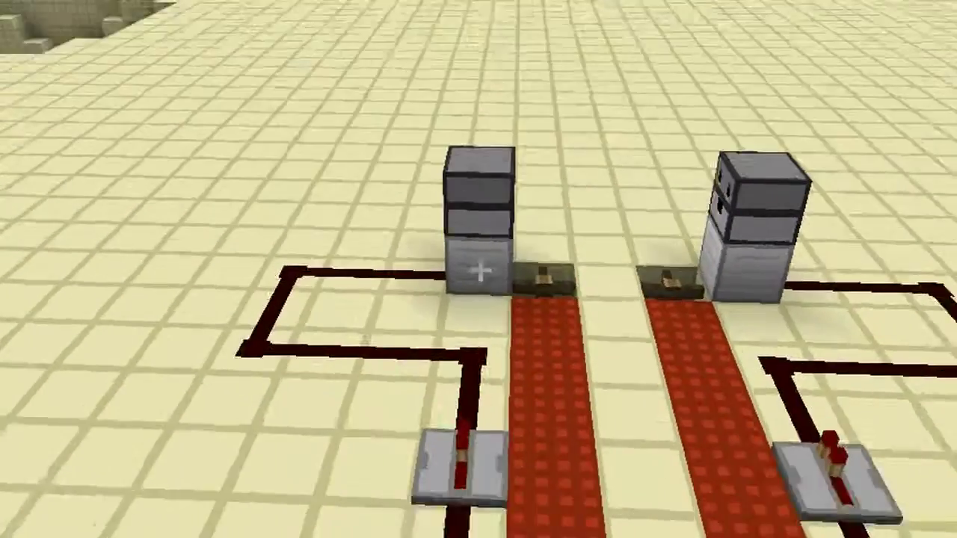
# Load a stack of TNT into the dispenser.
pyautogui.rightClick(478, 270)
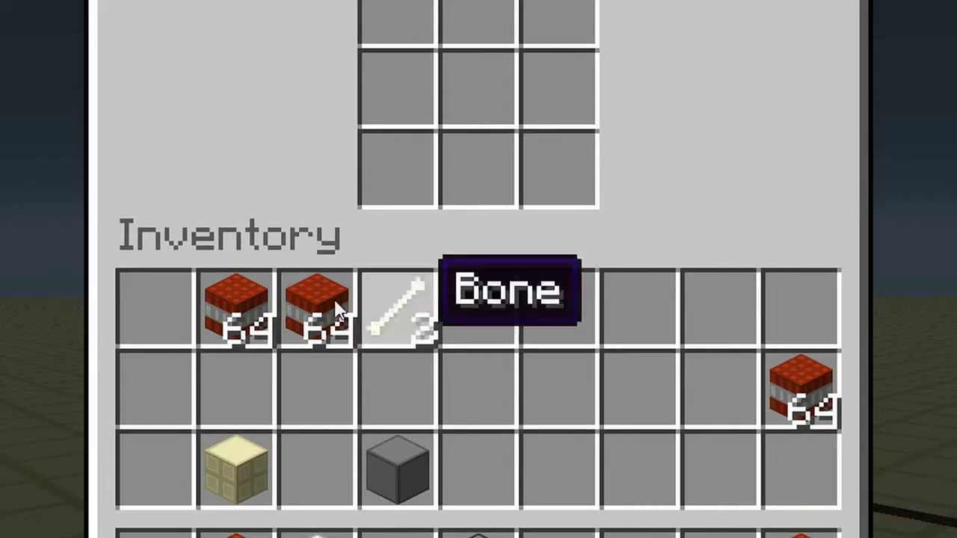
pyautogui.keyDown('shift'); pyautogui.click(317, 310); pyautogui.keyUp('shift')
pyautogui.press('Escape')
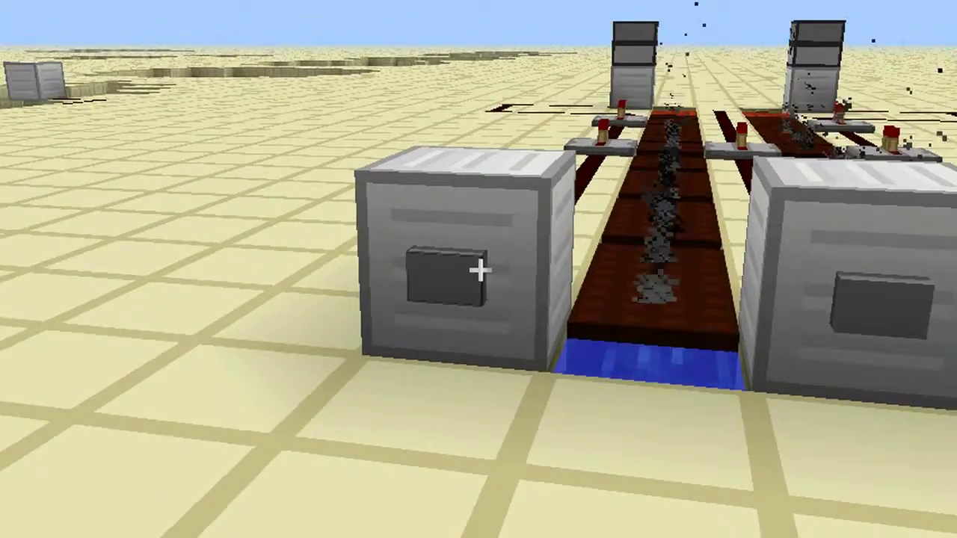
pyautogui.scroll(-1, 479, 269)
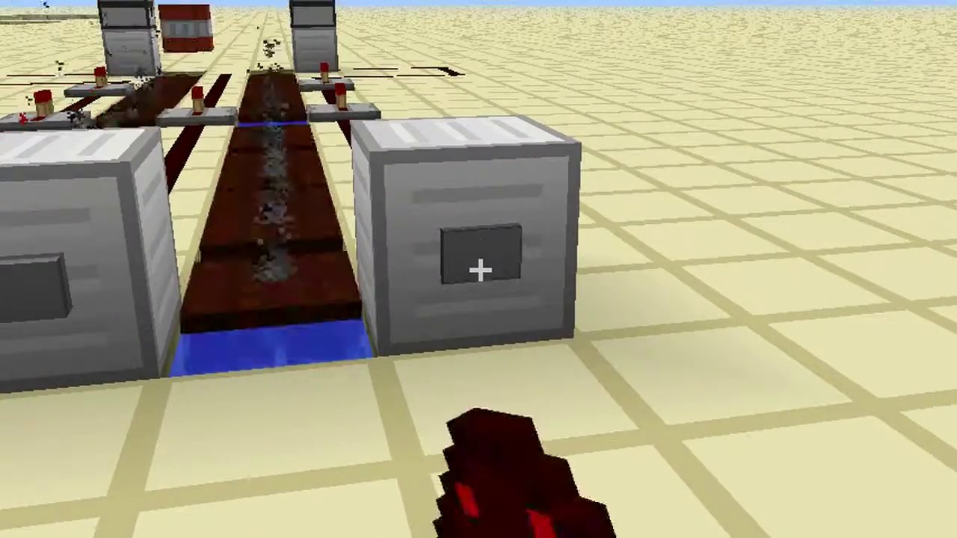
# Fire the TNT cannon with the console's stone button.
pyautogui.rightClick(479, 269)
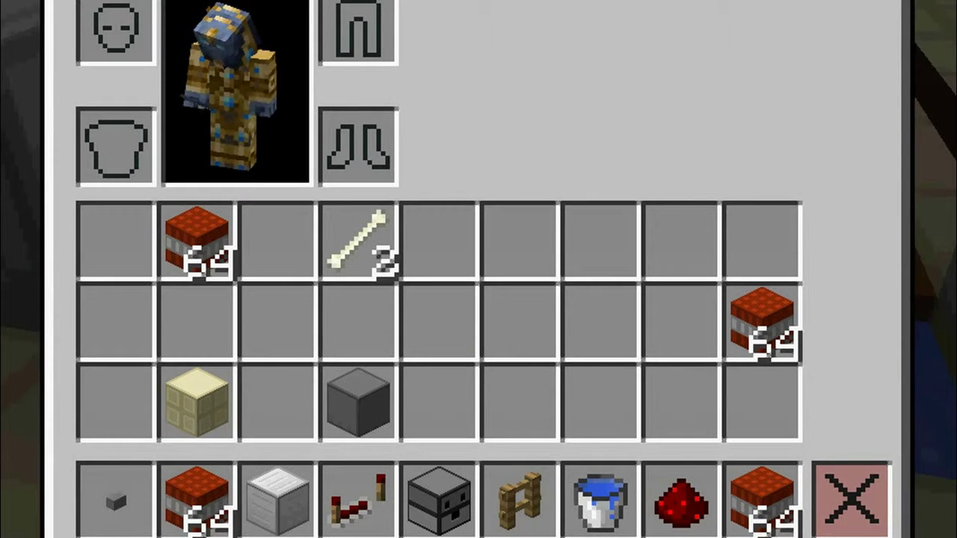
# Close the inventory, fire the cannon again from the console button, then briefly check the inventory.
pyautogui.press('Escape')
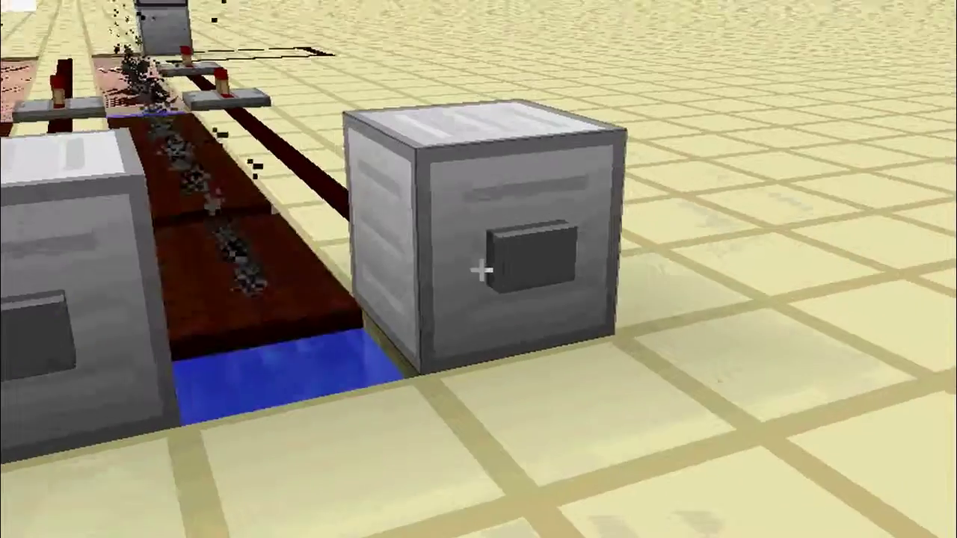
pyautogui.rightClick(479, 270)
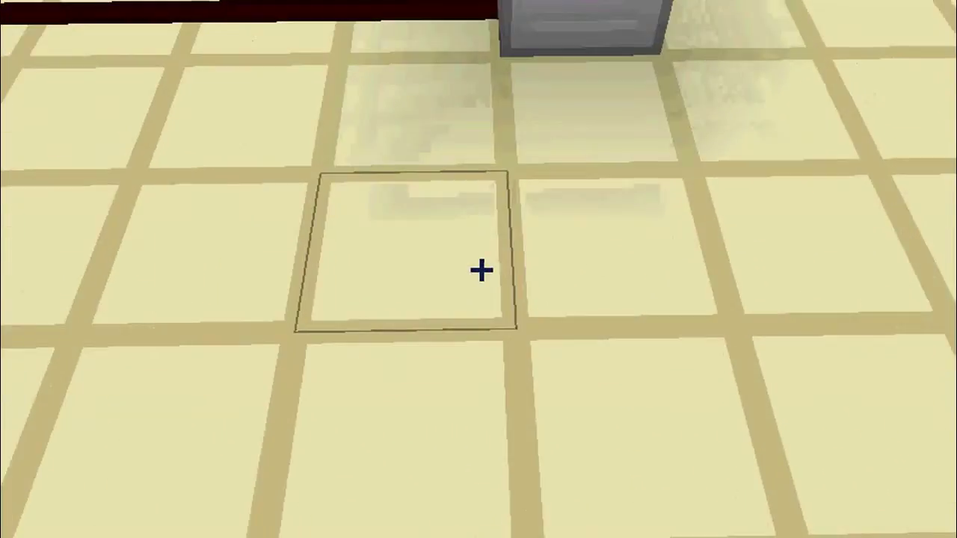
pyautogui.press('e')
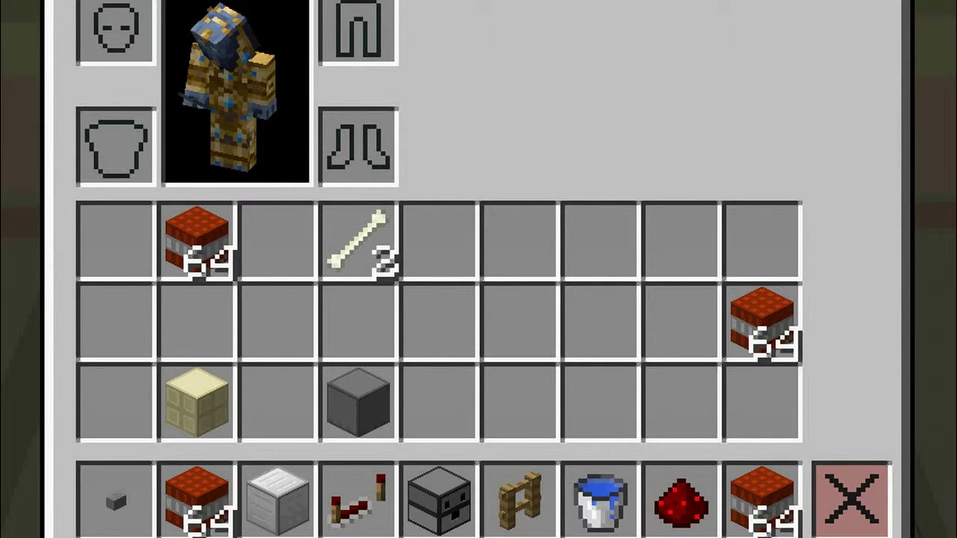
pyautogui.press('Escape')
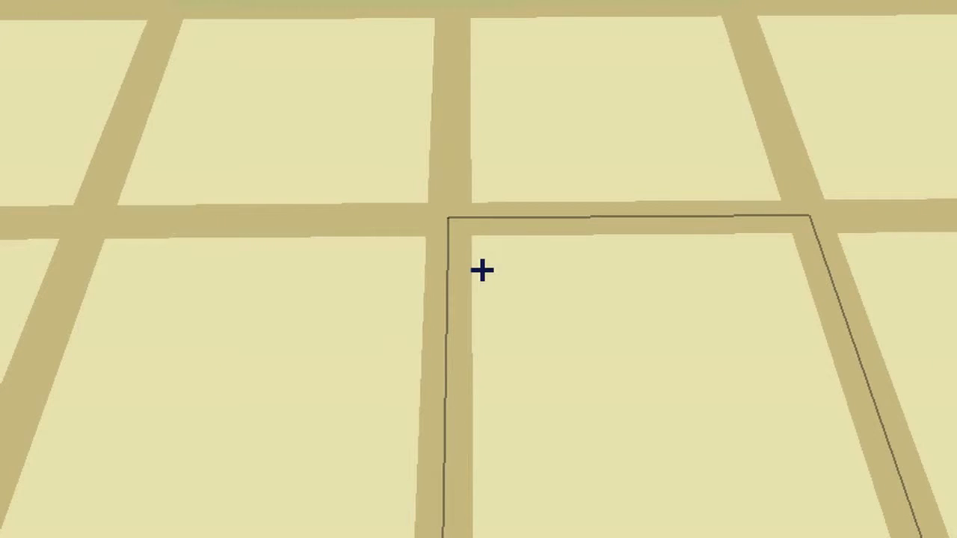